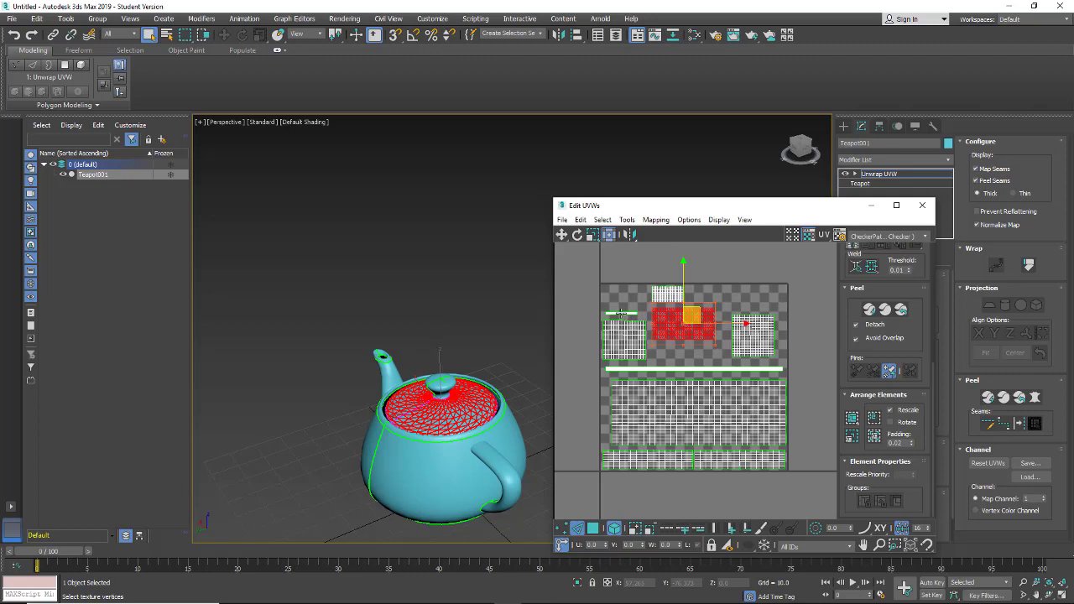
# Step: Examine which part of the teapot each UV island belongs to, including the spout, handle, rim, body and base islands
pyautogui.click(622, 312)
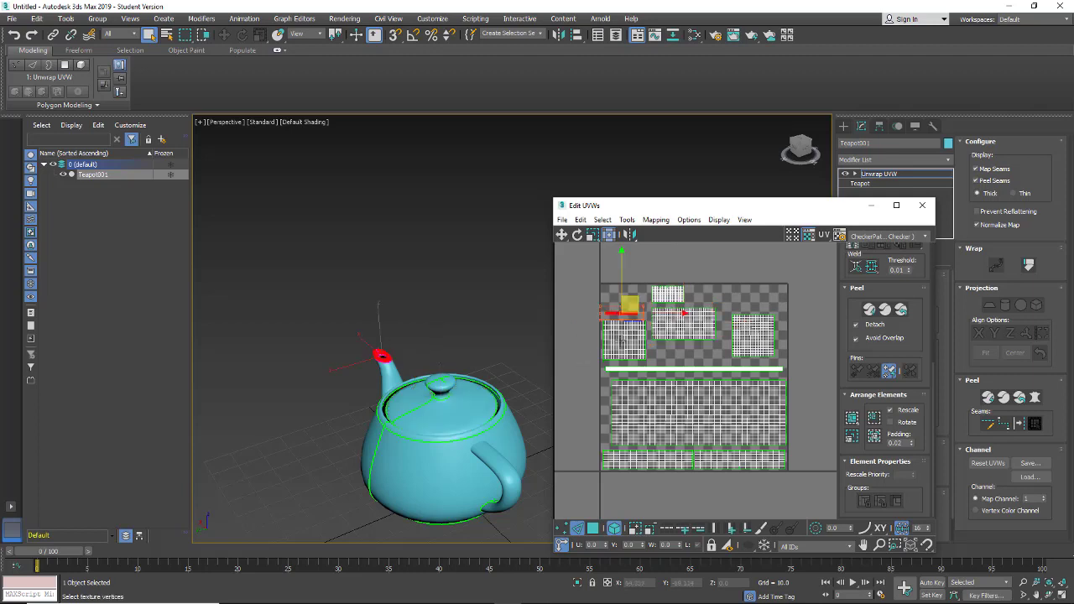
pyautogui.click(621, 341)
pyautogui.click(762, 335)
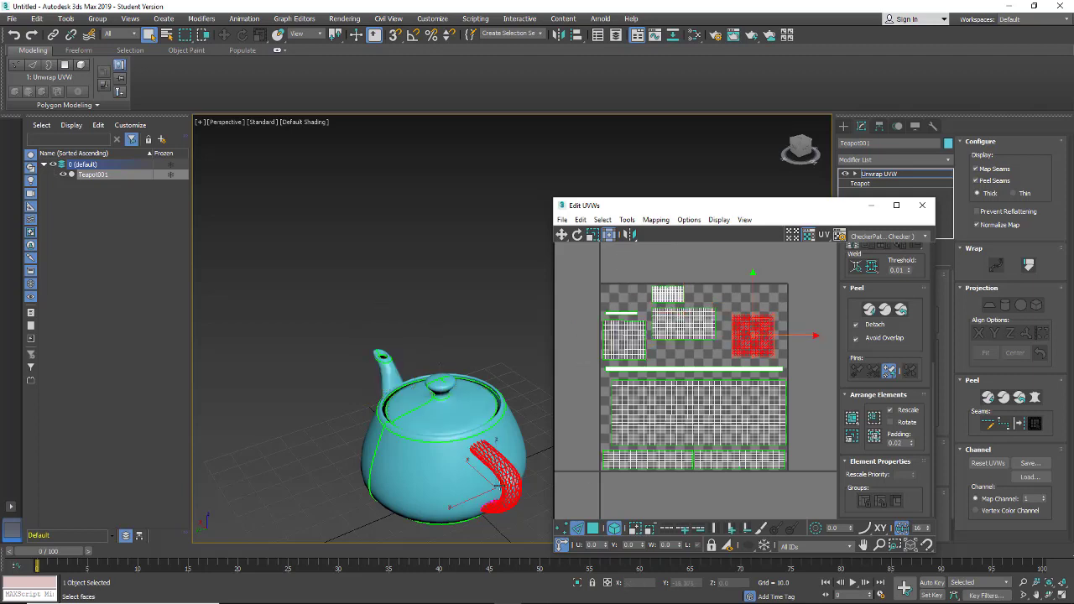
pyautogui.click(629, 369)
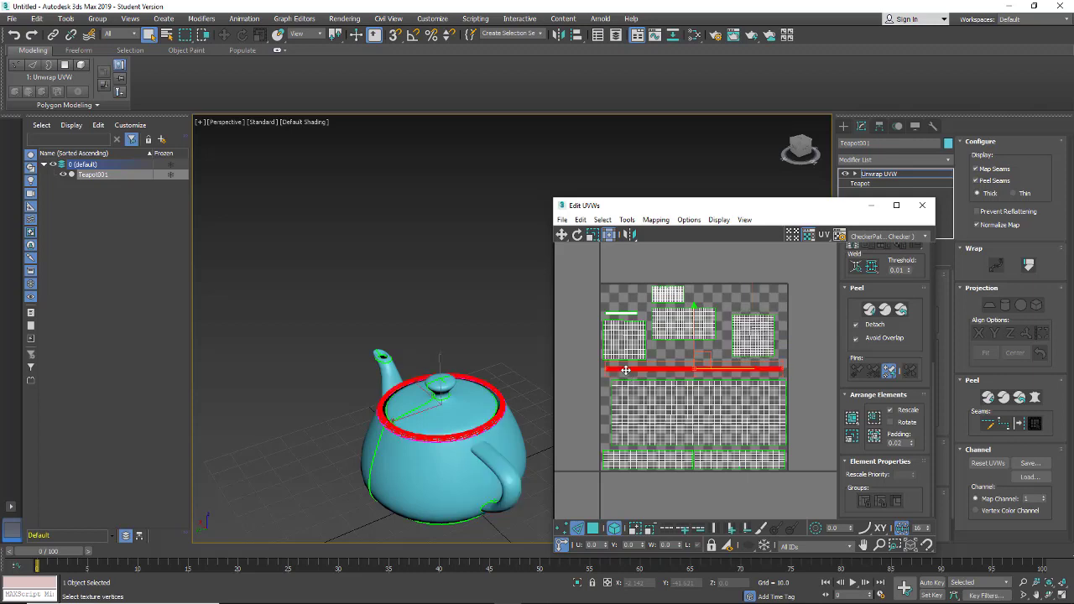
pyautogui.click(636, 422)
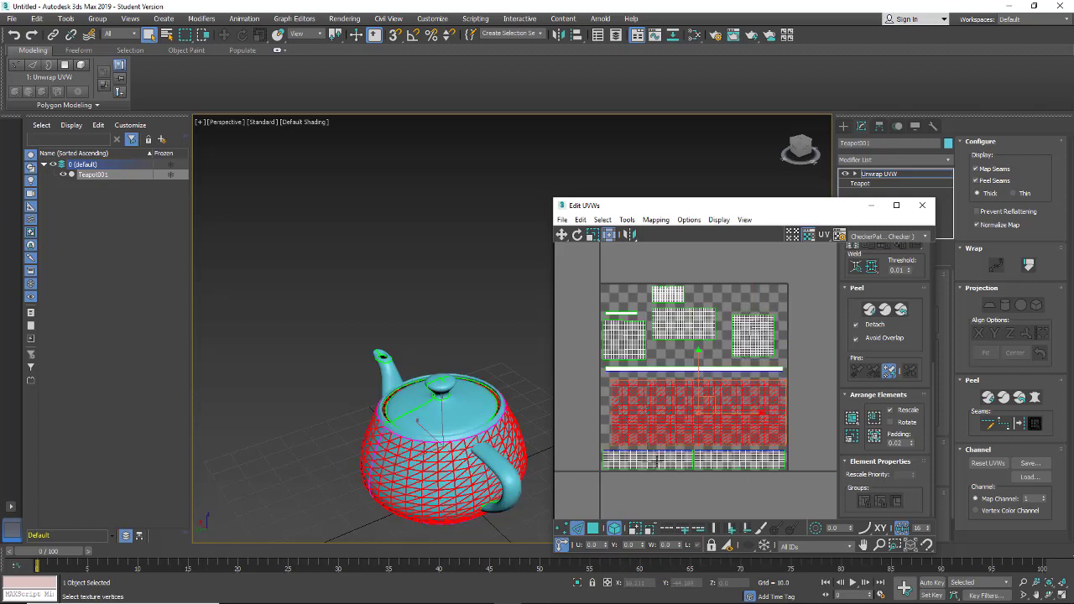
pyautogui.click(672, 461)
pyautogui.click(728, 463)
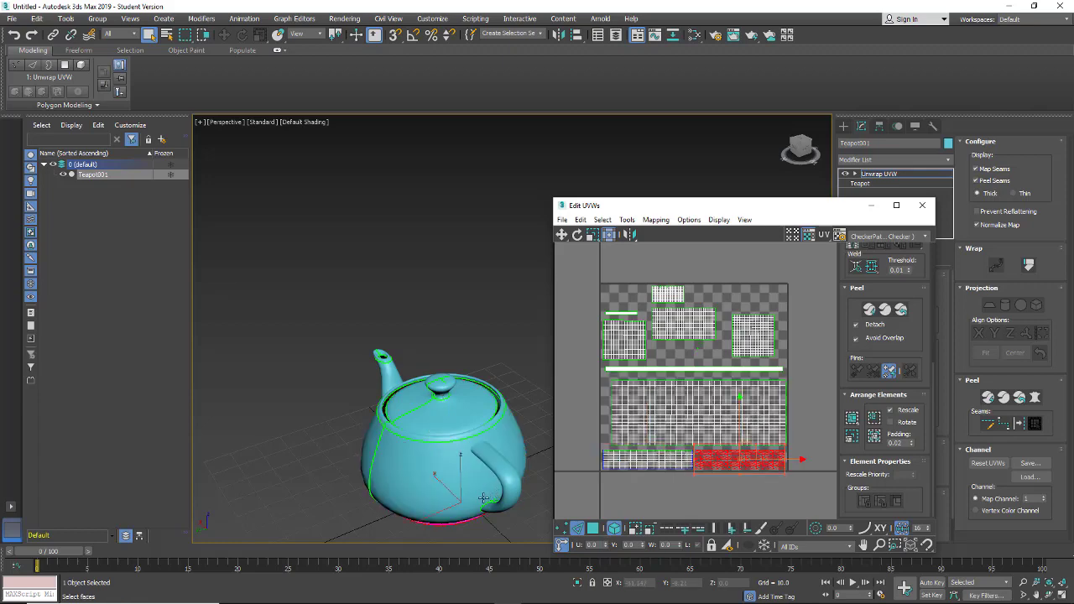
pyautogui.keyDown('alt'); pyautogui.moveTo(472, 495); pyautogui.dragTo(464, 449, button='middle'); pyautogui.keyUp('alt')
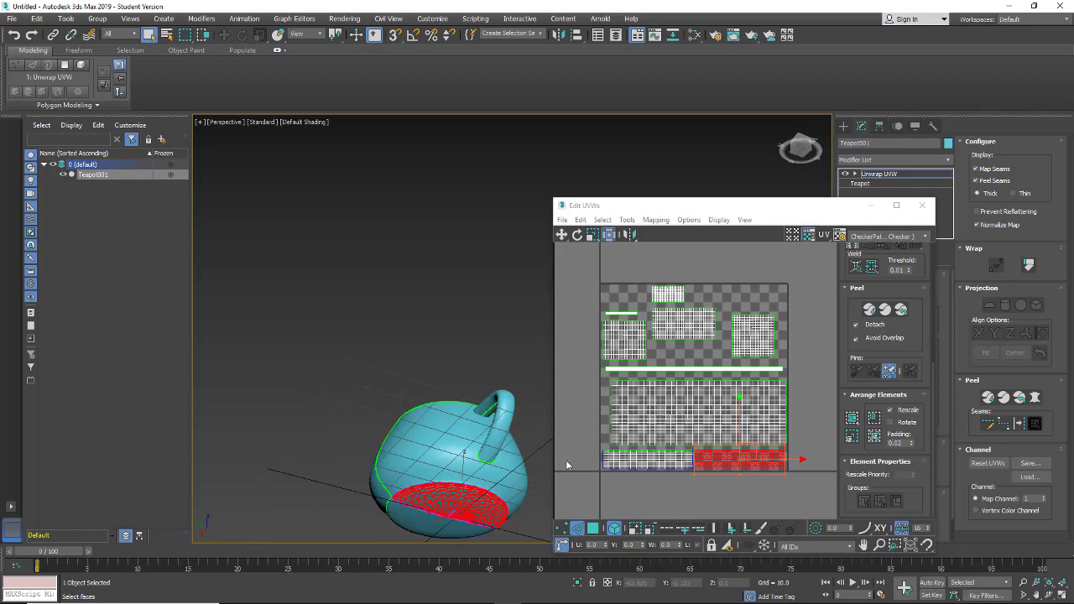
pyautogui.click(623, 458)
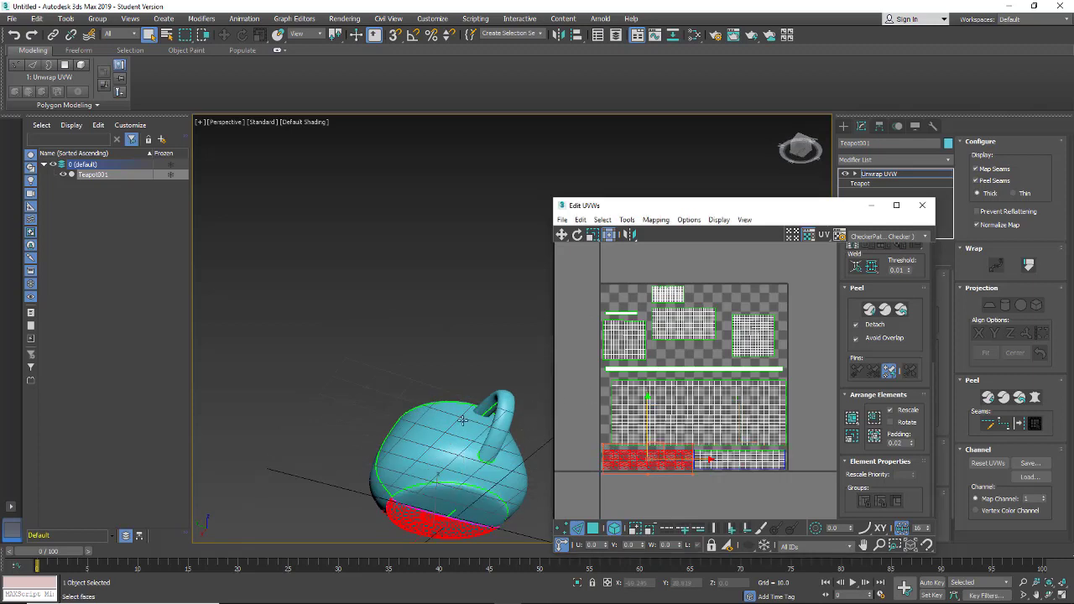
pyautogui.keyDown('alt'); pyautogui.moveTo(464, 423); pyautogui.dragTo(466, 462, button='middle'); pyautogui.keyUp('alt')
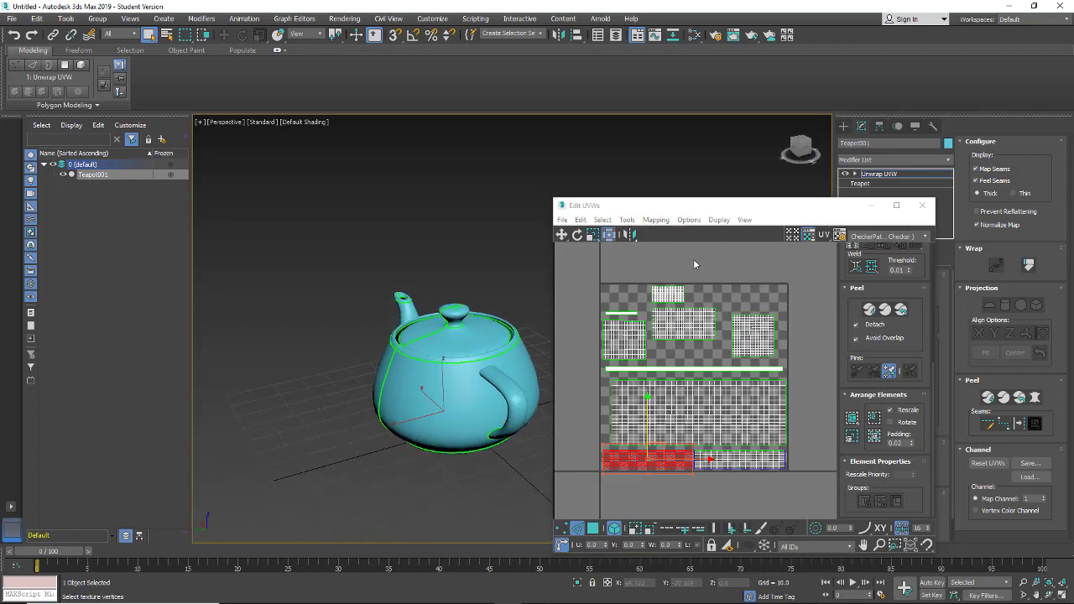
pyautogui.click(690, 255)
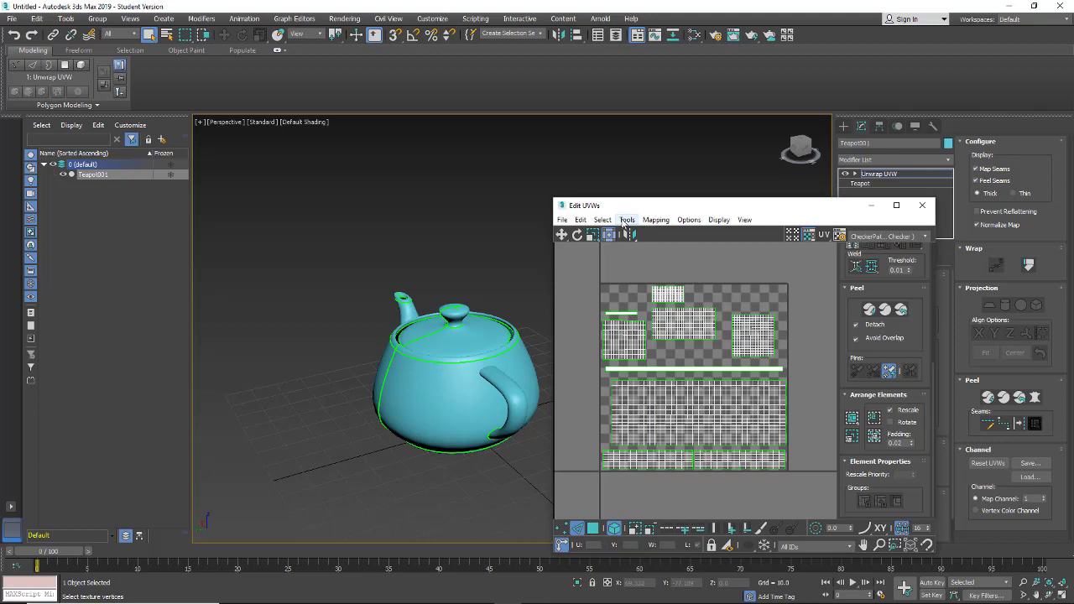
# Step: Open the Render UVW Template settings and move the dialog clear of the UV layout
pyautogui.click(625, 220)
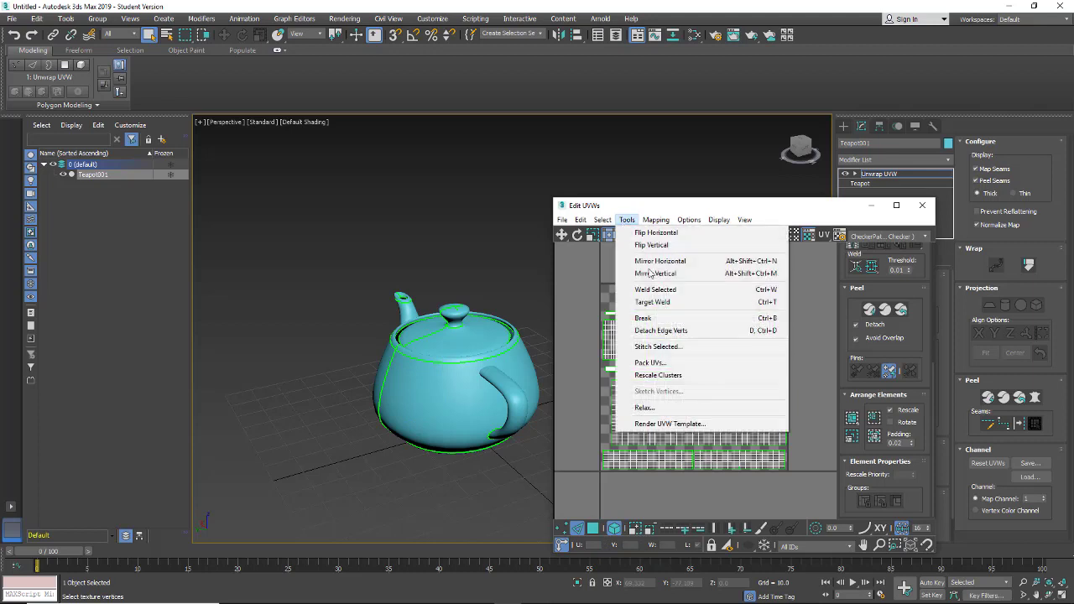
pyautogui.click(678, 426)
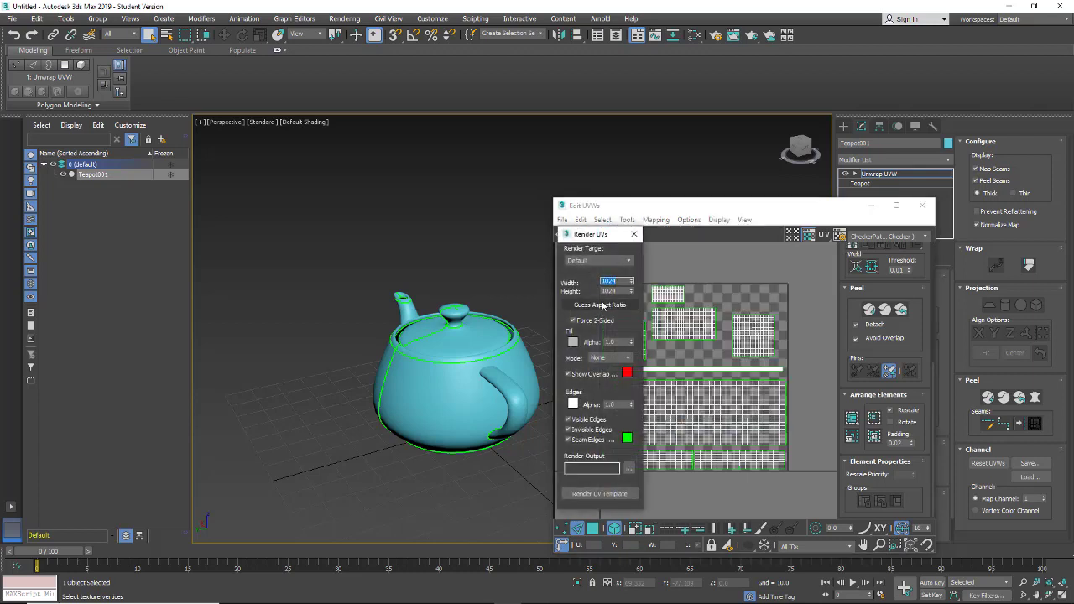
pyautogui.moveTo(607, 233); pyautogui.dragTo(592, 115)
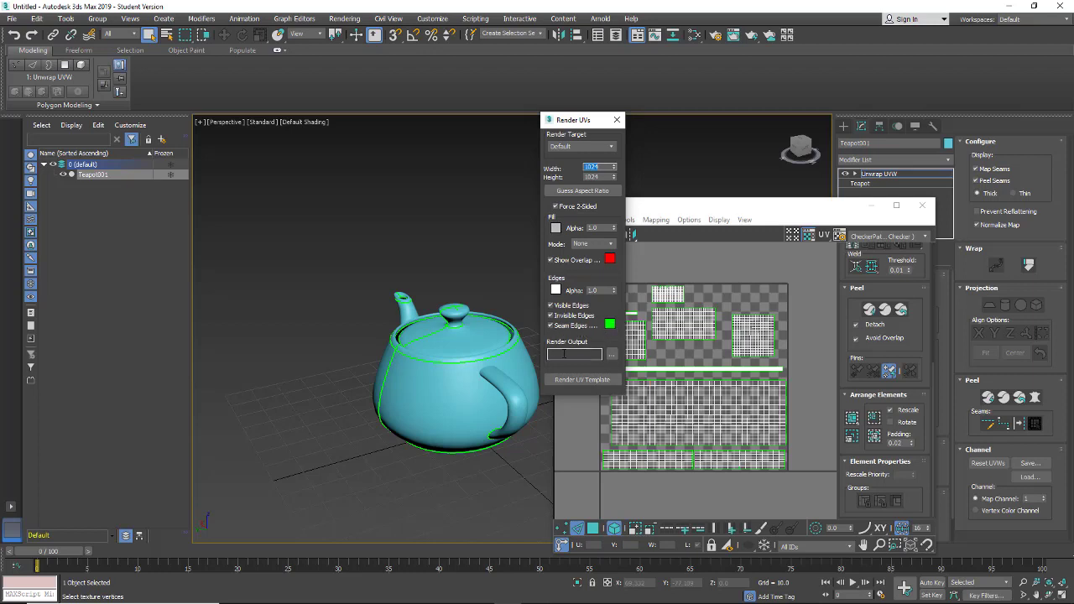
# Step: Set the render output location to the project's sceneassets\renderassets folder and name the file teapot
pyautogui.click(610, 356)
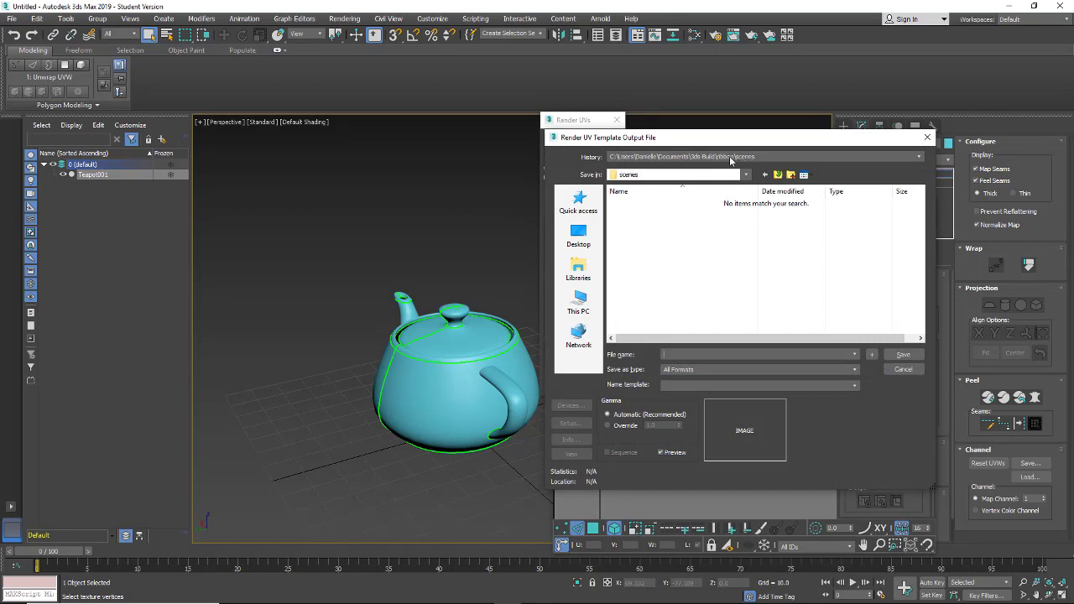
pyautogui.click(777, 174)
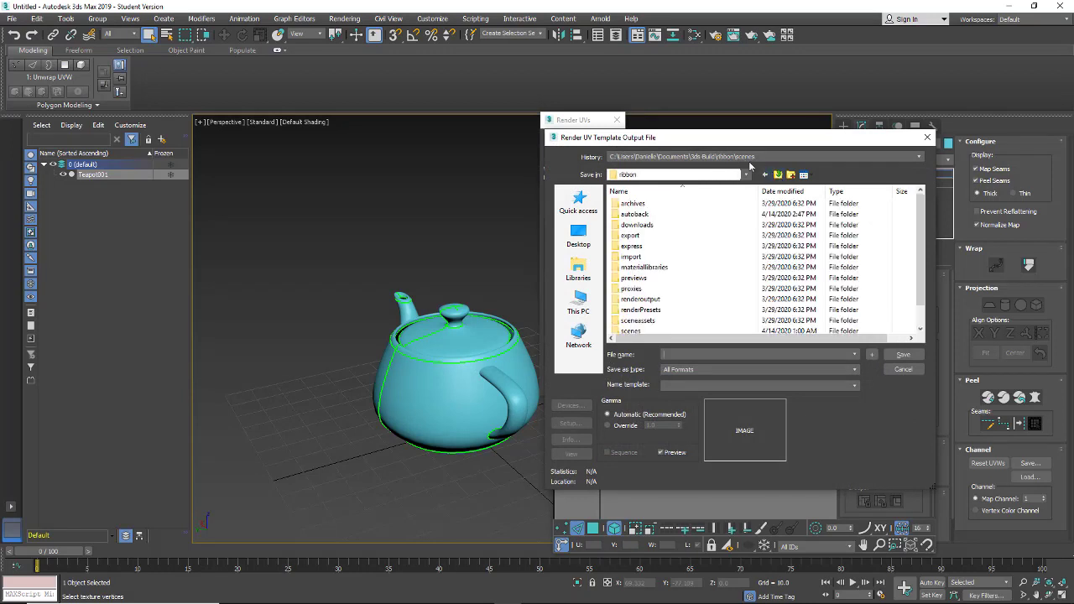
pyautogui.scroll(-1, 654, 286)
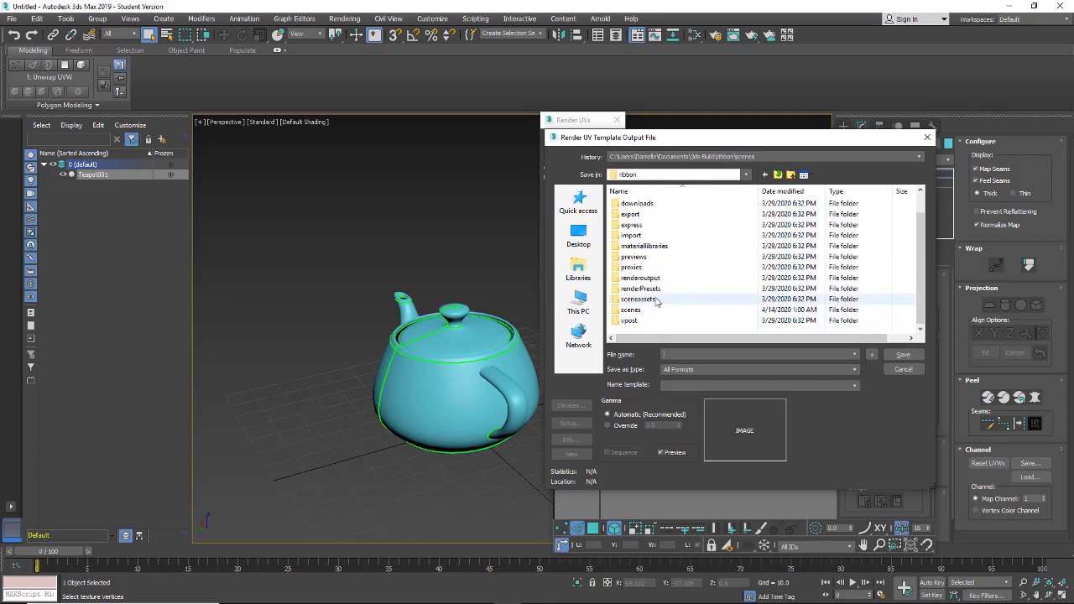
pyautogui.doubleClick(656, 300)
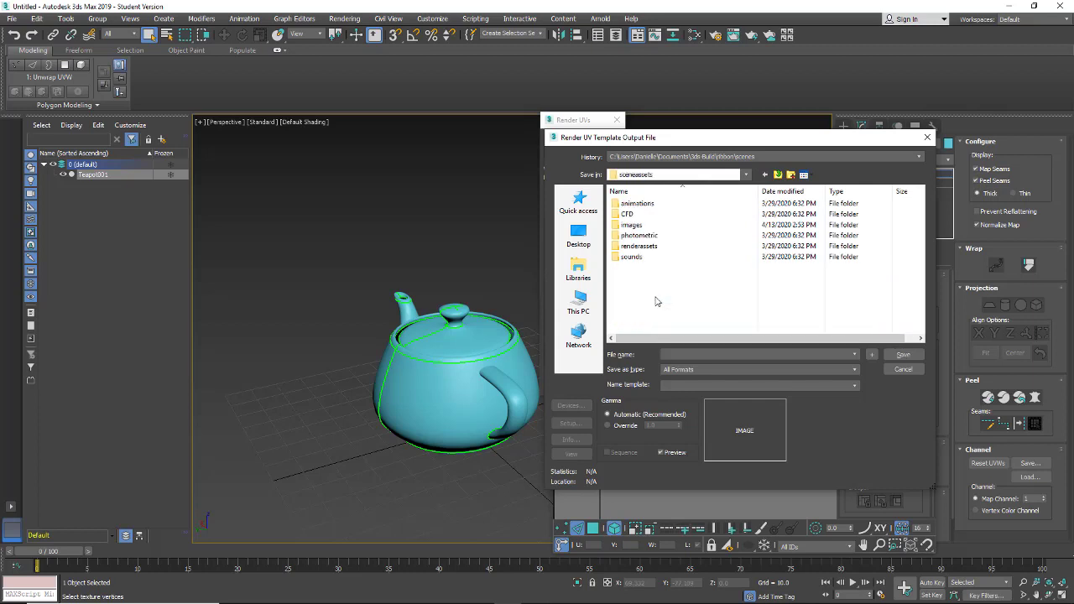
pyautogui.doubleClick(618, 248)
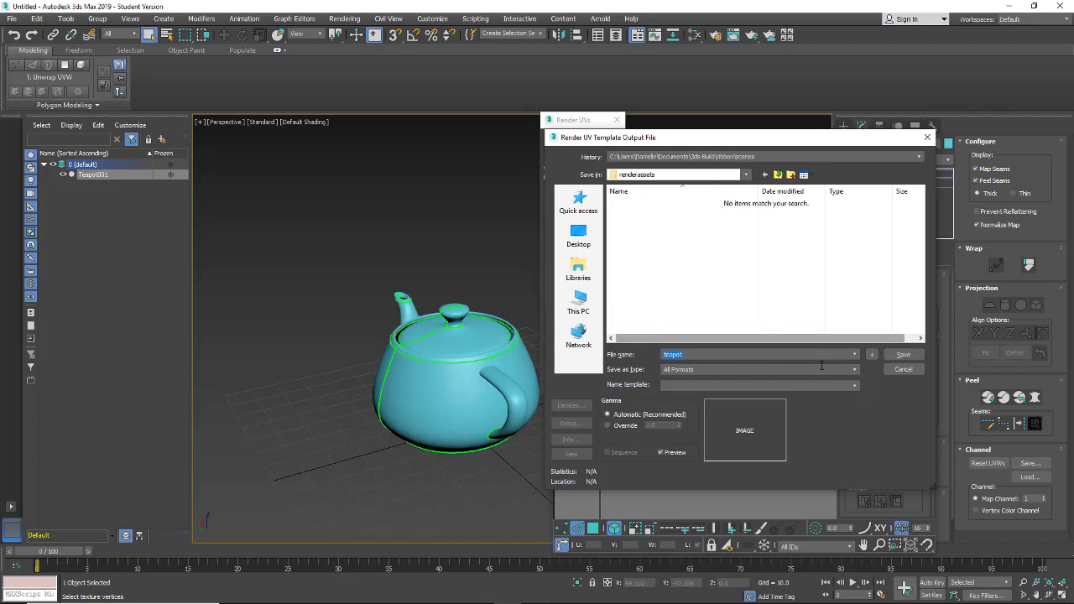
# Step: Save the output file as PNG with RGB 48 bit and alpha channel, and render the UV template
pyautogui.click(765, 370)
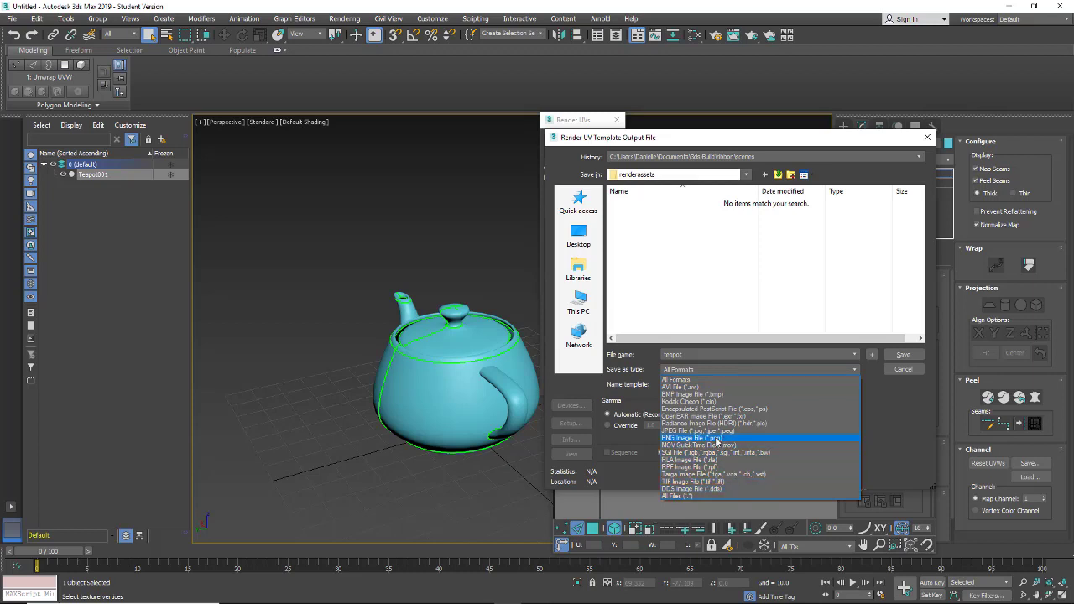
pyautogui.click(717, 439)
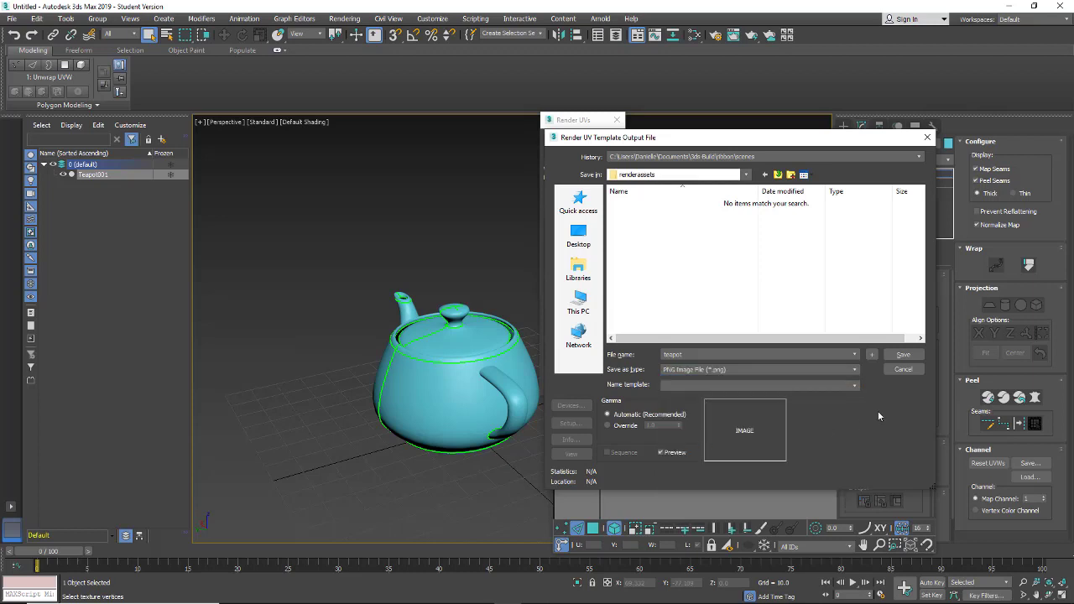
pyautogui.click(898, 356)
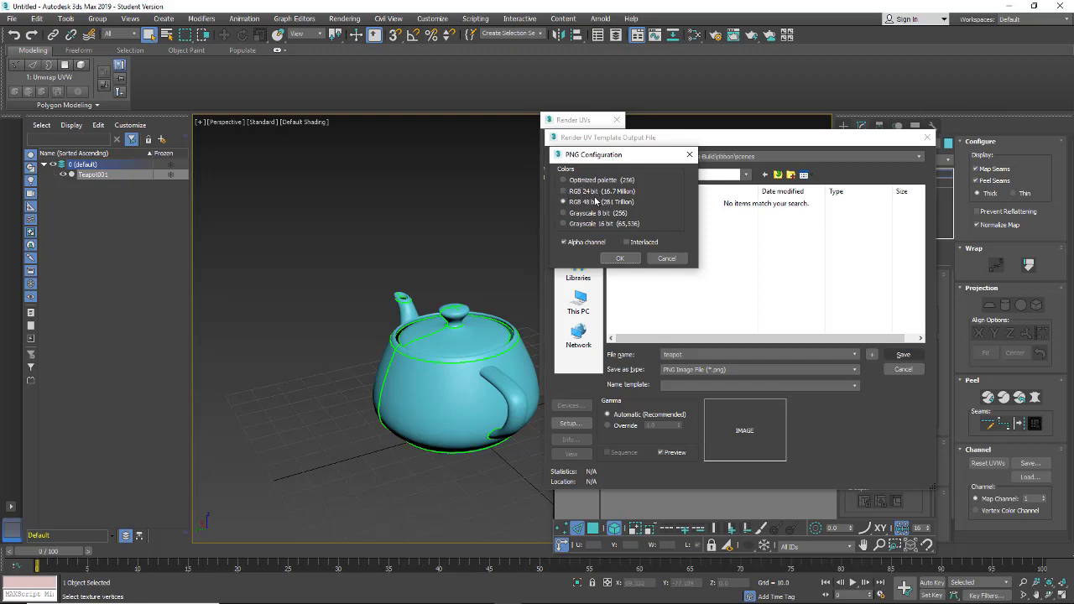
pyautogui.click(619, 258)
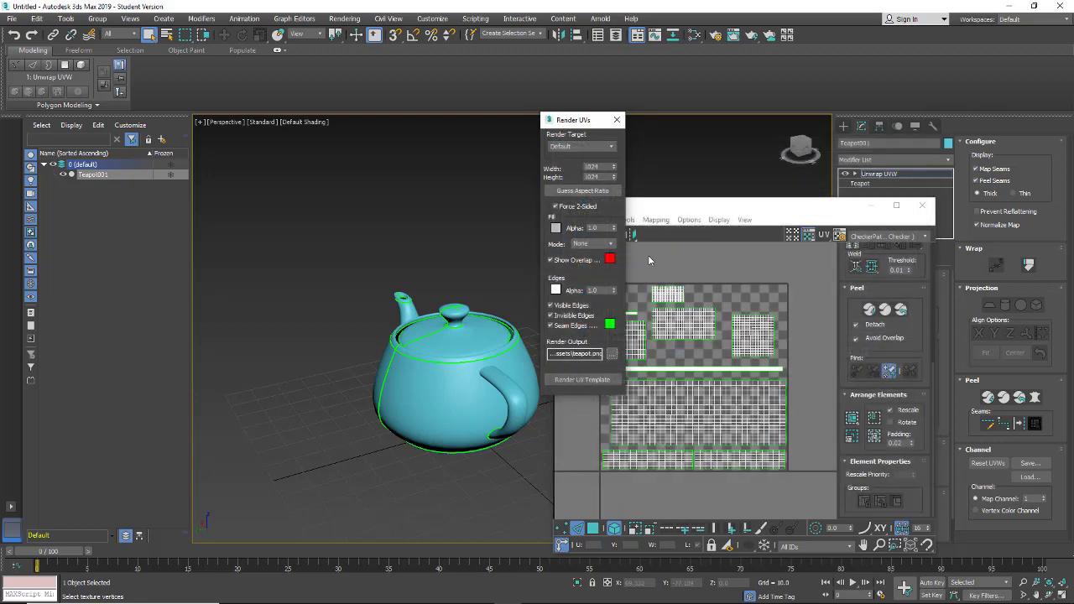
pyautogui.click(584, 380)
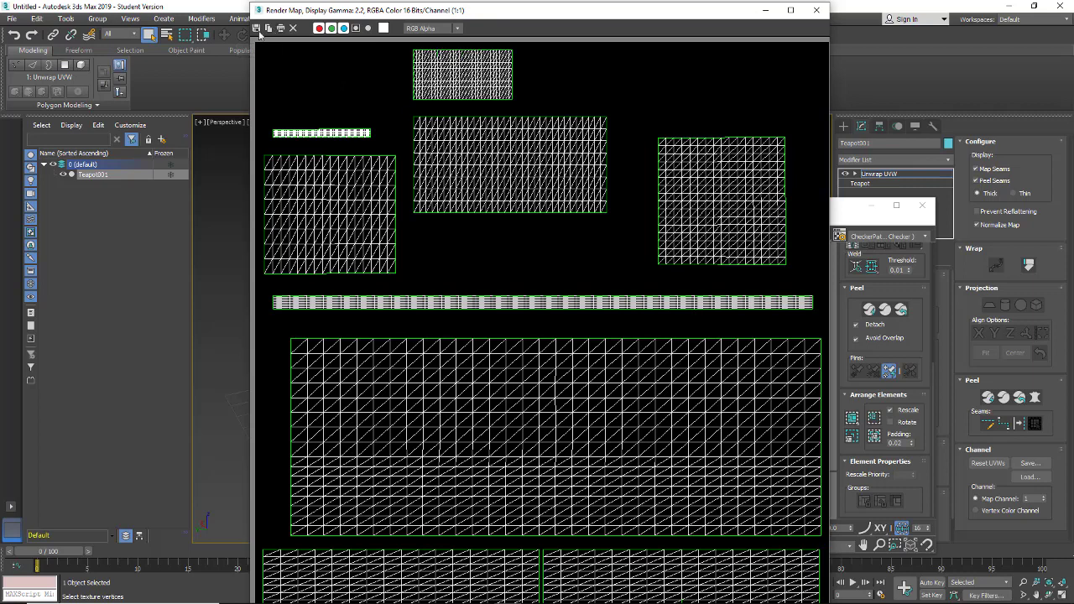
pyautogui.click(256, 29)
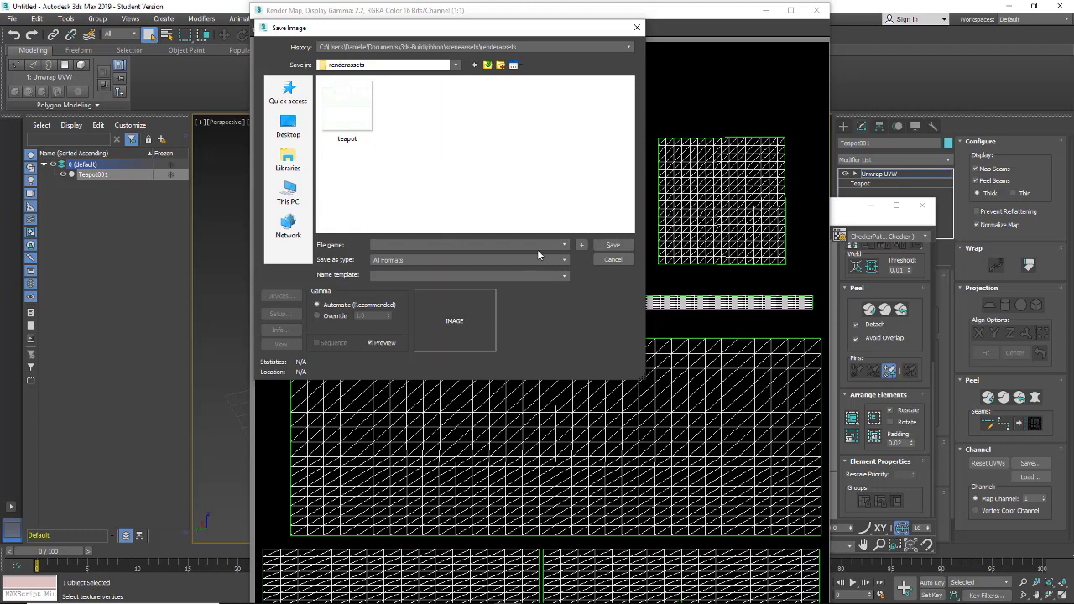
pyautogui.click(563, 247)
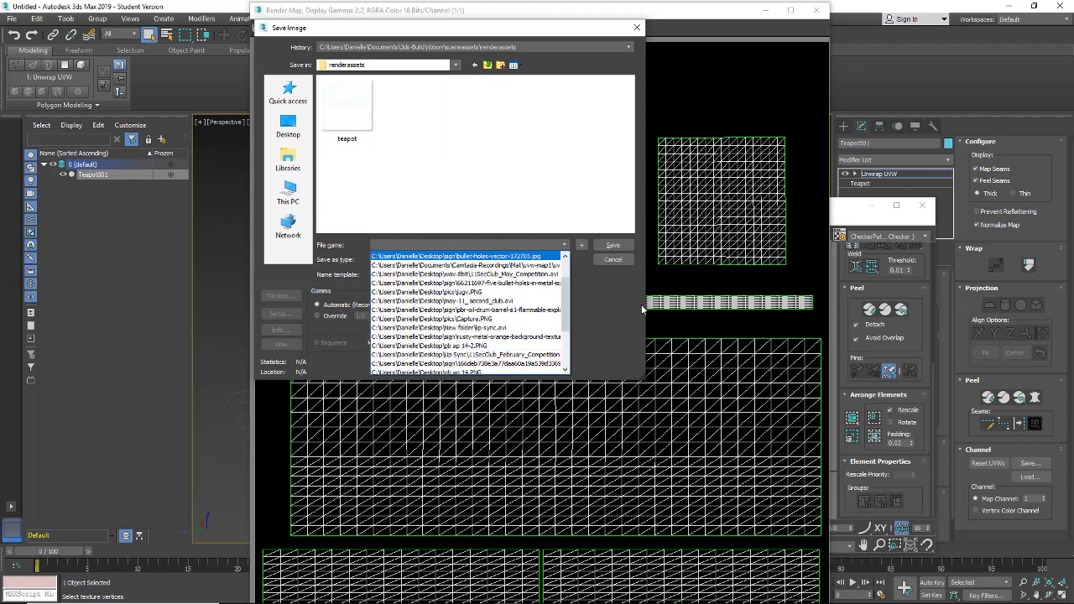
pyautogui.click(612, 271)
pyautogui.click(610, 265)
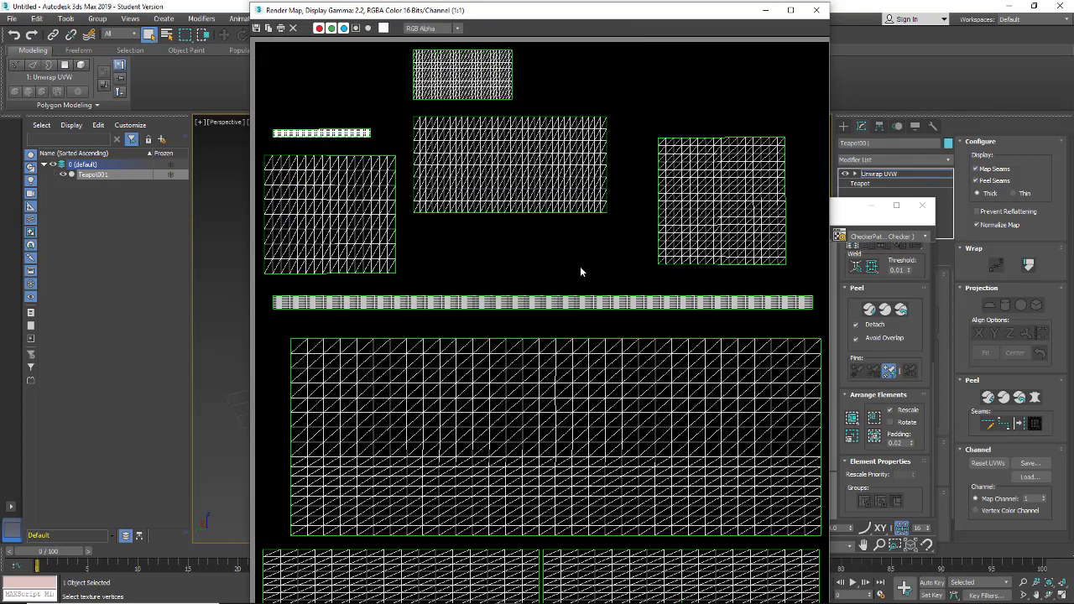
# Step: Minimize the rendered map, switch to Photoshop and open the teapot image from the project's sceneassets\renderassets folder
pyautogui.click(765, 11)
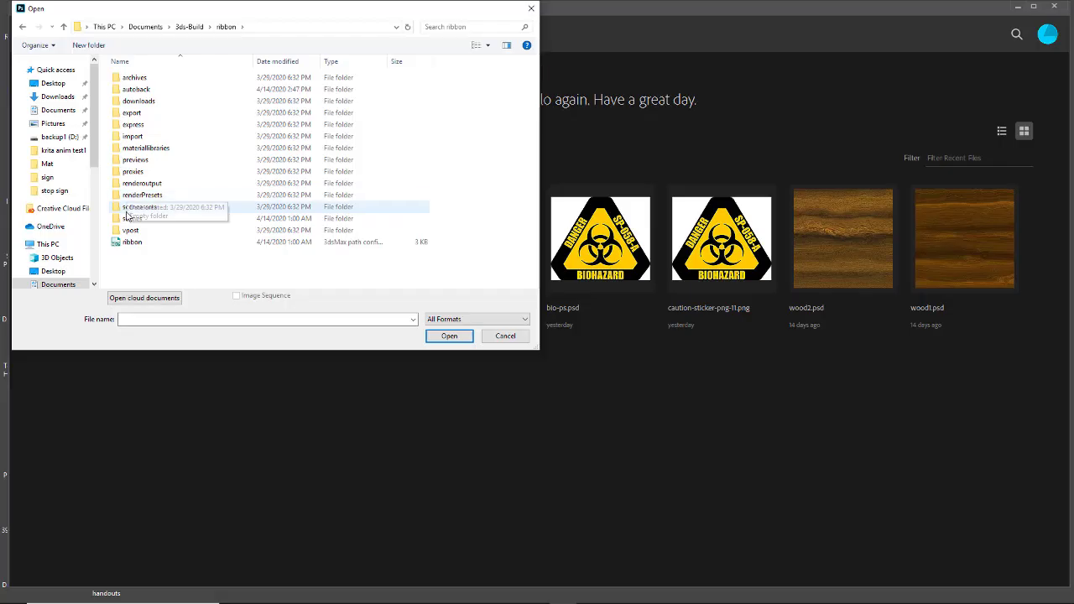
pyautogui.doubleClick(126, 207)
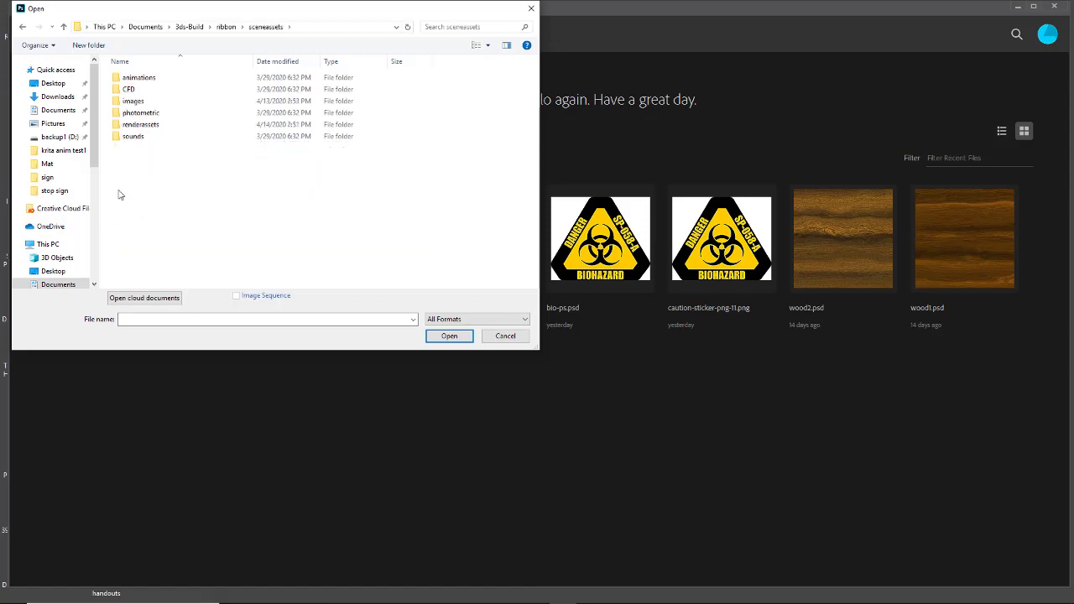
pyautogui.doubleClick(122, 125)
pyautogui.click(137, 92)
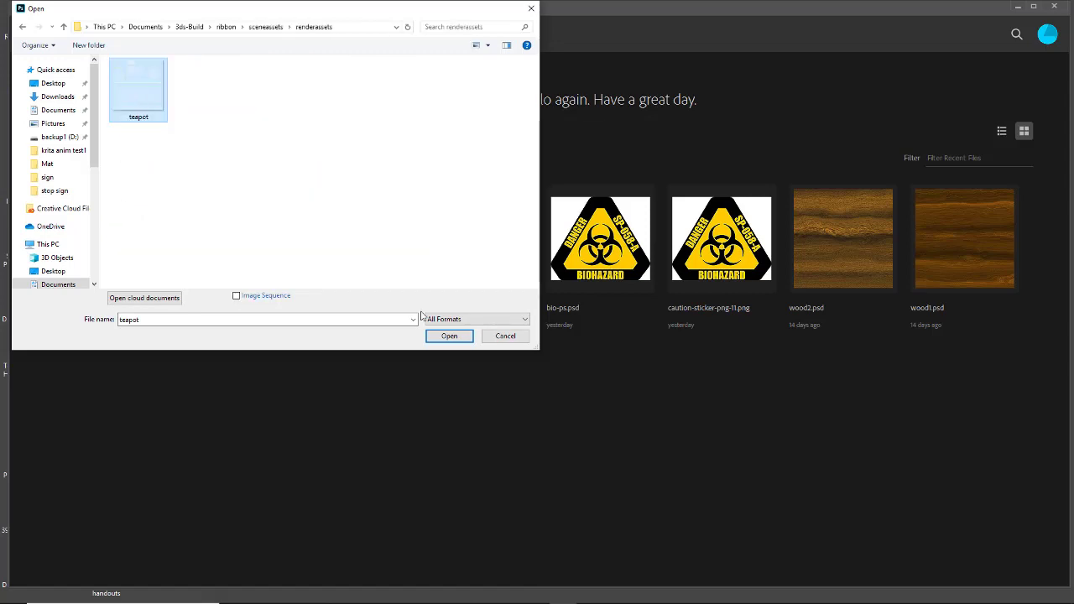
pyautogui.click(438, 331)
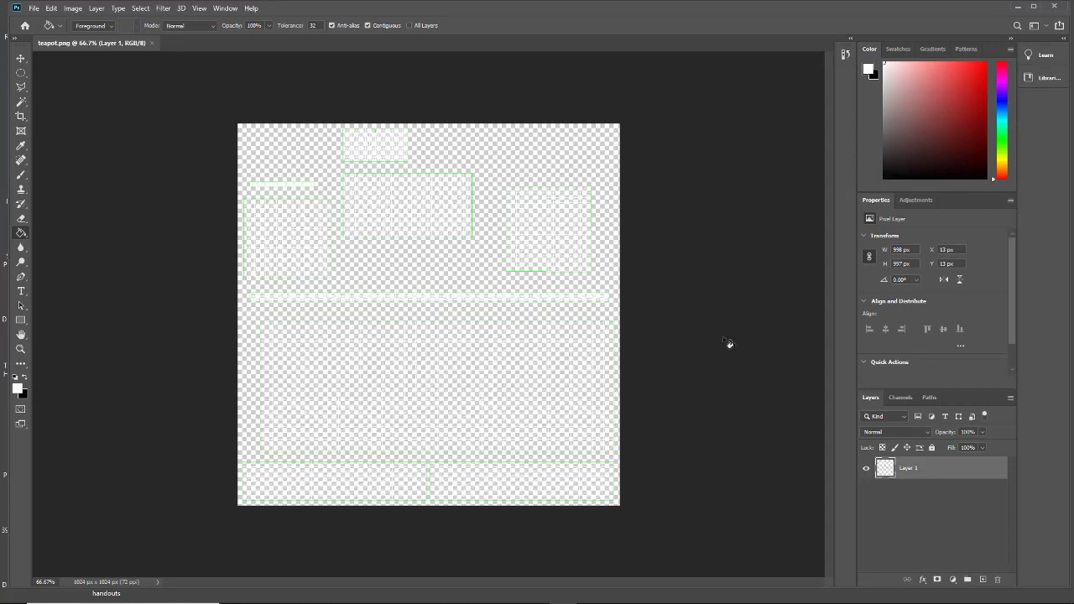
# Step: Add a new layer beneath the UV wireframe layer and fill it with black using the Paint Bucket
pyautogui.click(982, 580)
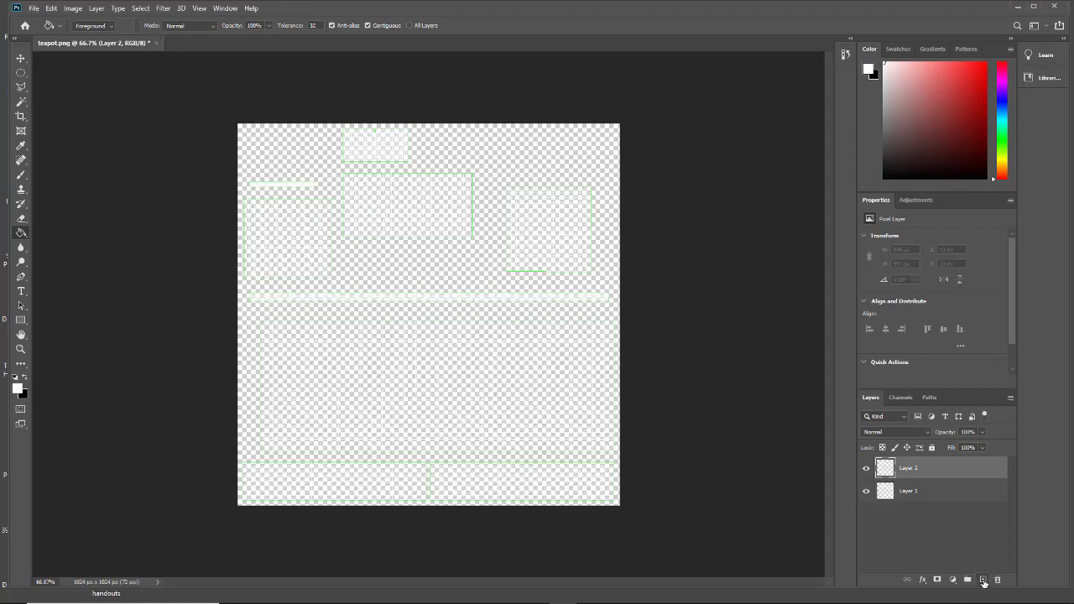
pyautogui.moveTo(911, 472); pyautogui.dragTo(906, 525)
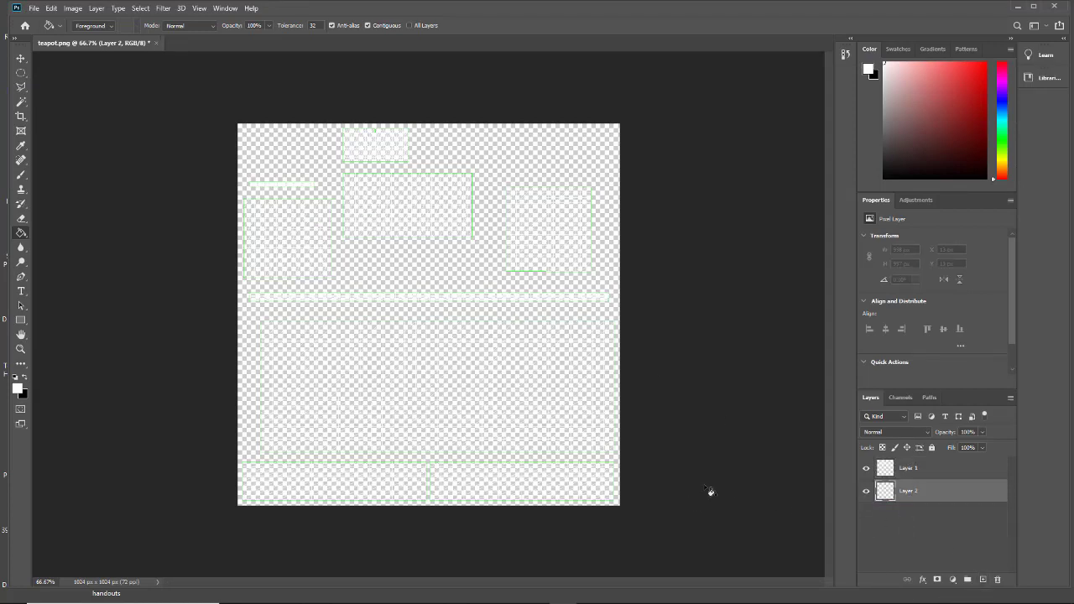
pyautogui.click(26, 378)
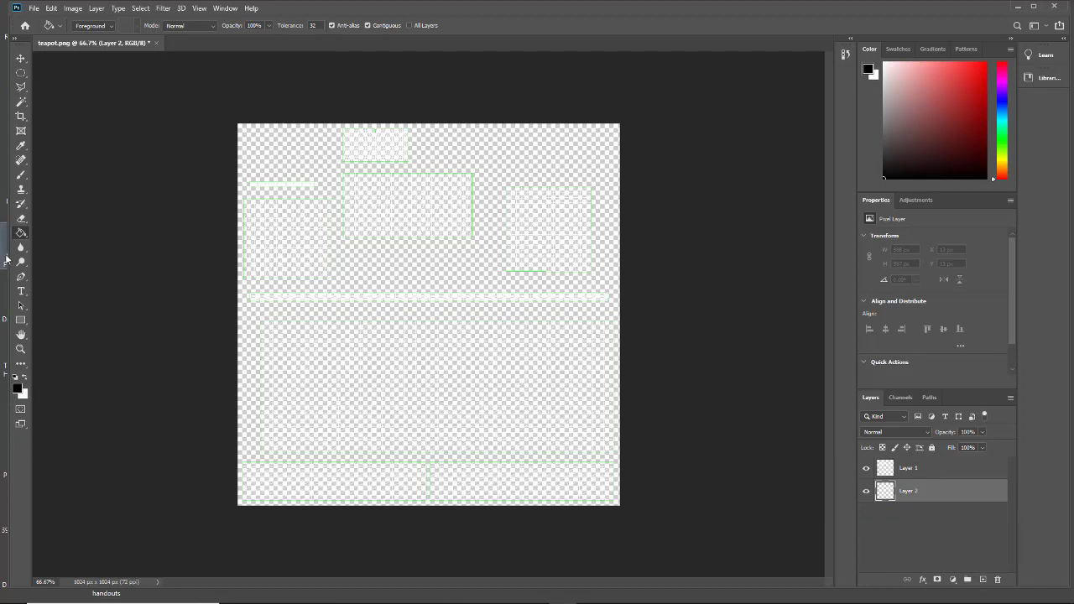
pyautogui.click(415, 256)
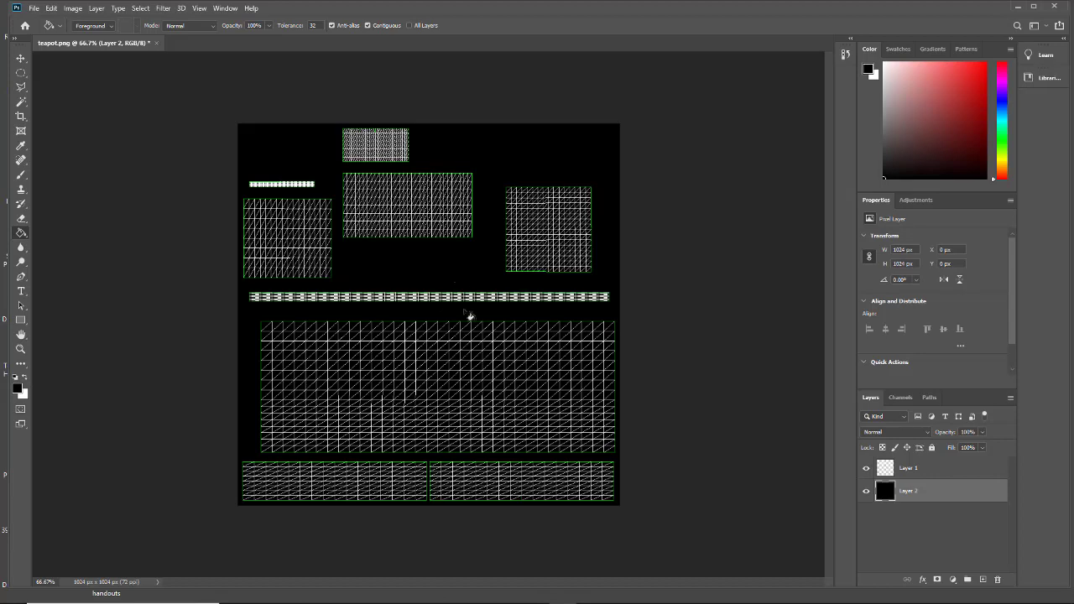
pyautogui.click(866, 468)
pyautogui.click(865, 469)
# Step: Add an empty layer between the UV wireframe and the black background, and activate the Rectangular Marquee tool
pyautogui.click(983, 580)
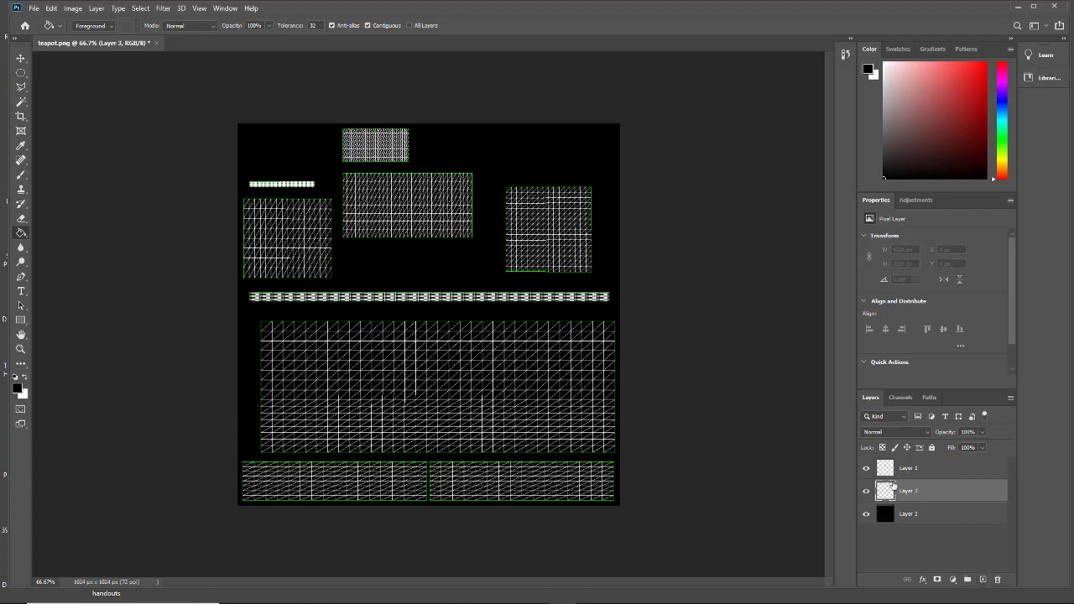
pyautogui.click(866, 468)
pyautogui.click(866, 468)
pyautogui.moveTo(20, 75); pyautogui.dragTo(51, 77)
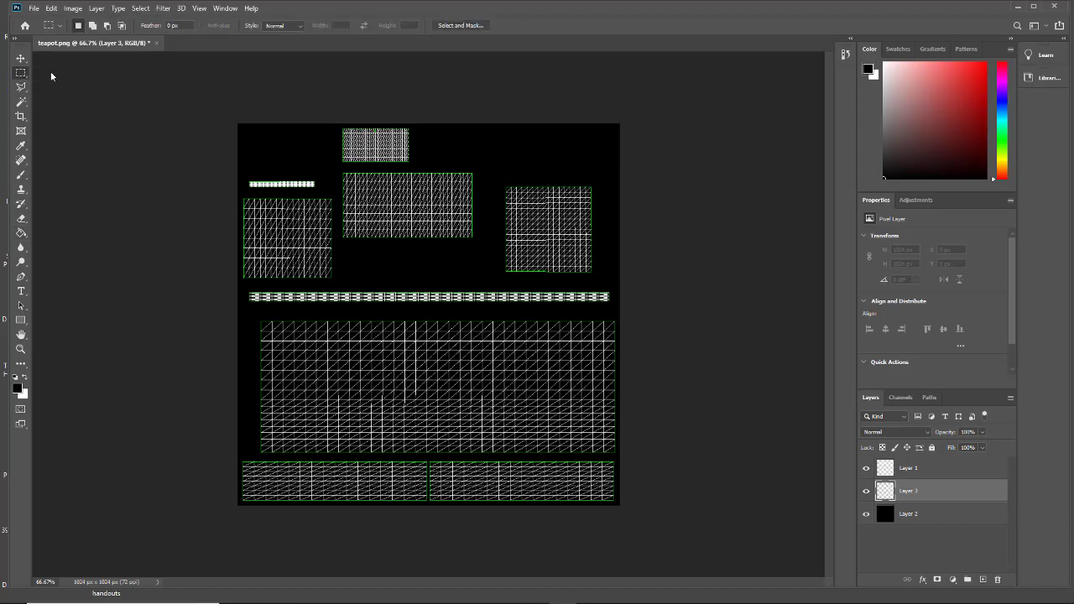
# Step: Set the foreground color to cyan #20dadc
pyautogui.click(18, 388)
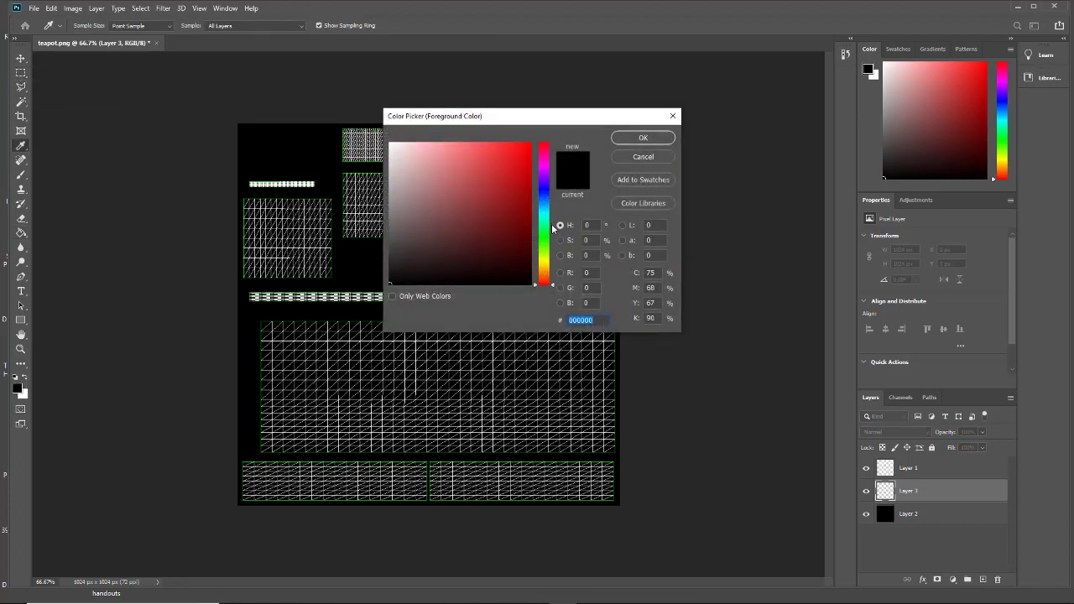
pyautogui.moveTo(545, 233); pyautogui.dragTo(545, 214)
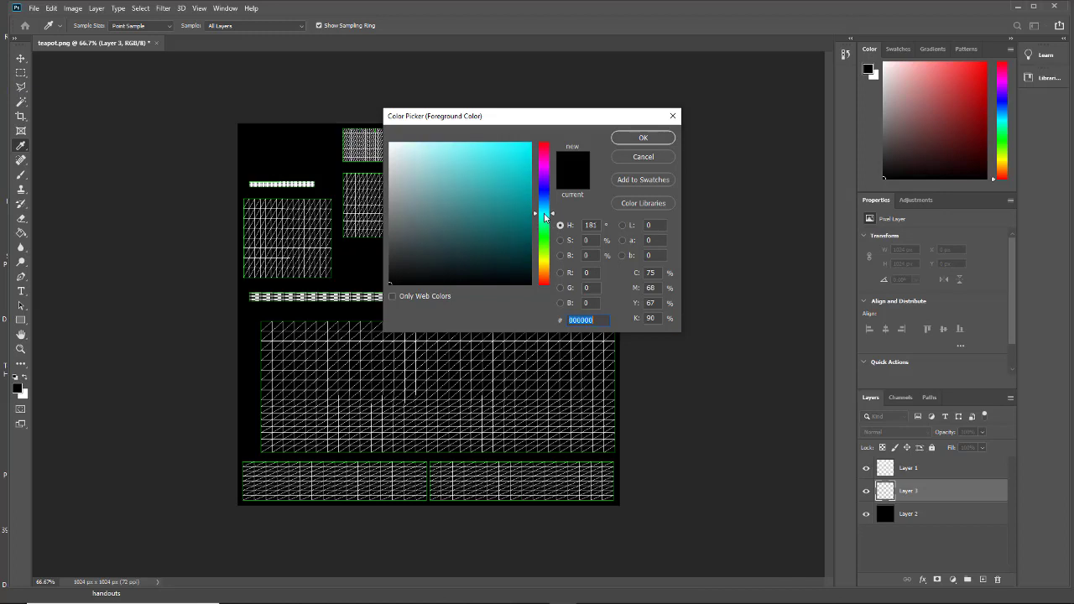
pyautogui.click(510, 161)
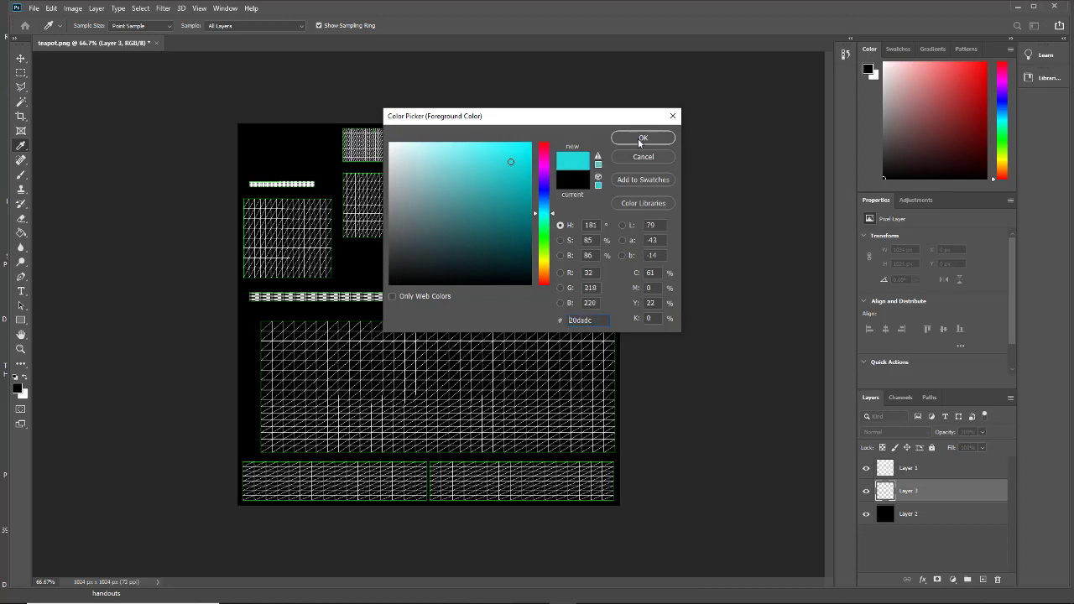
pyautogui.click(641, 138)
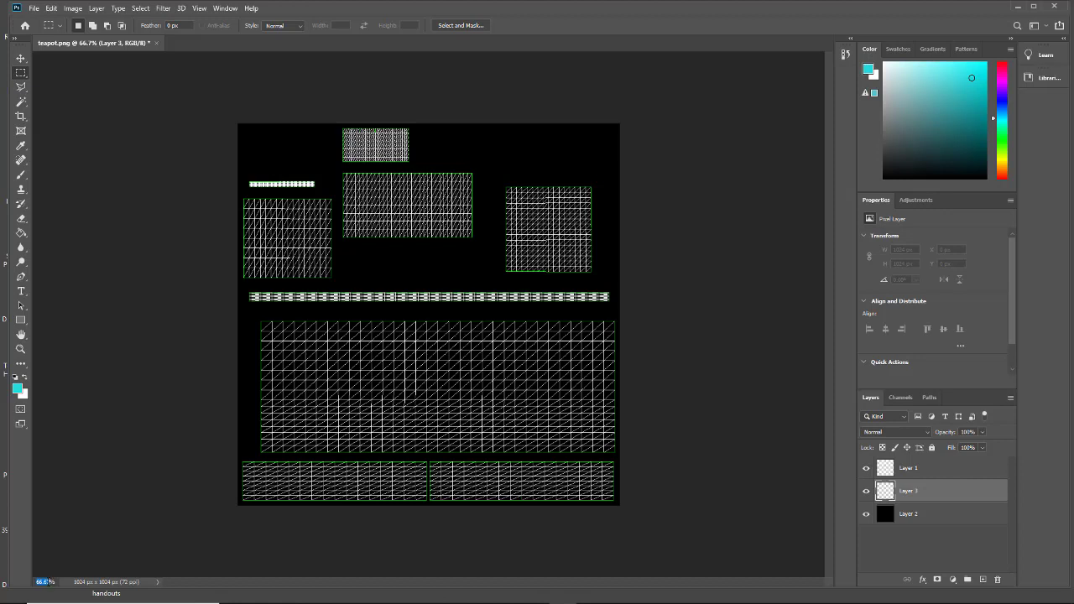
# Step: Select an area about 252 × 286 px around the short strip and the leftmost square UV island, and fill it with cyan
pyautogui.write('33')
pyautogui.press('Return')
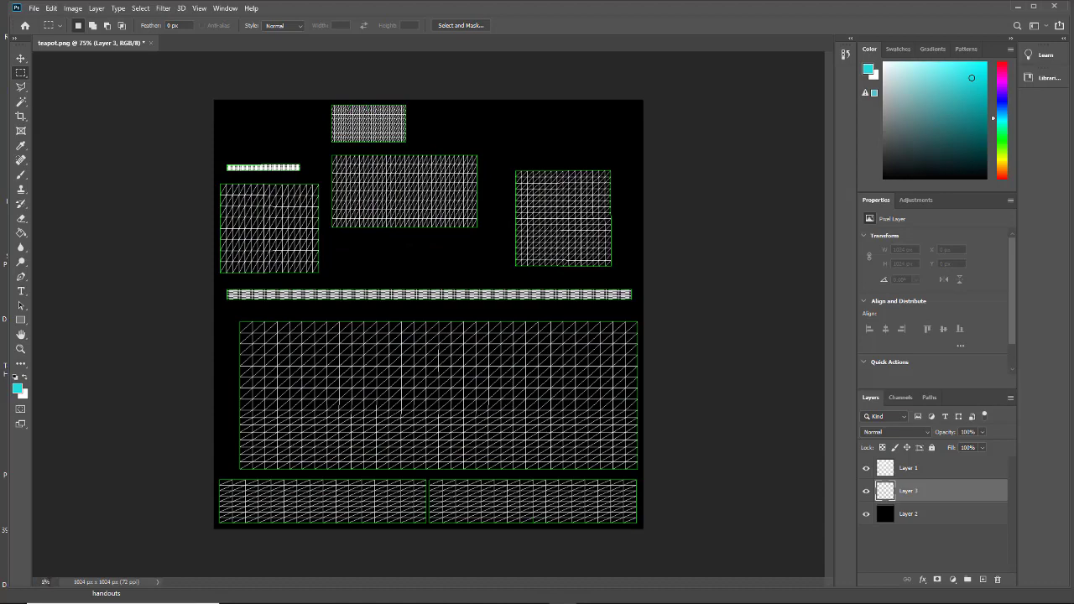
pyautogui.press('Return')
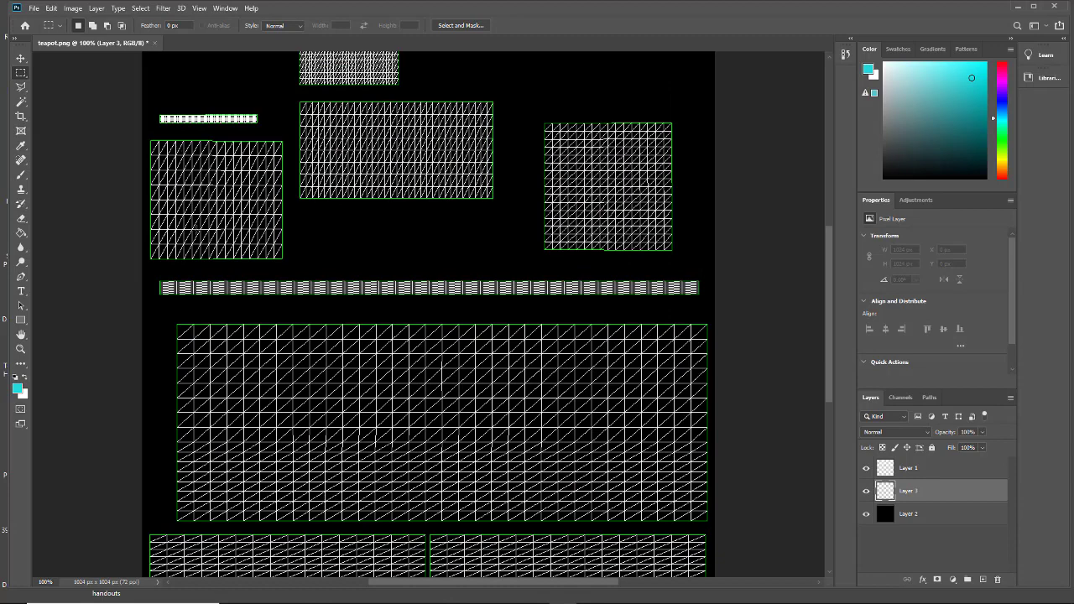
pyautogui.scroll(-2, 189, 251)
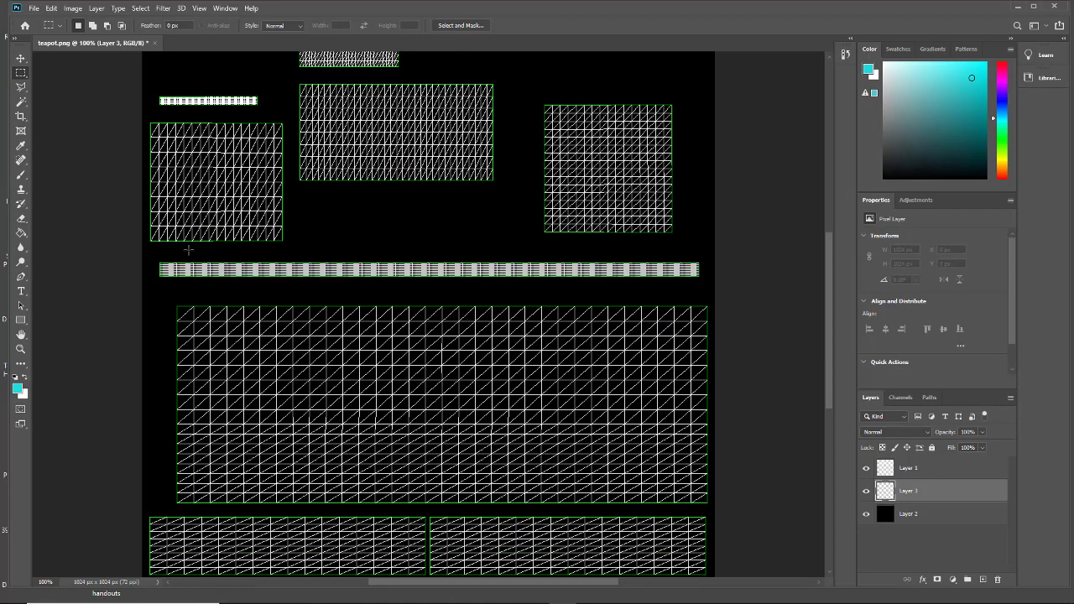
pyautogui.scroll(5, 229, 234)
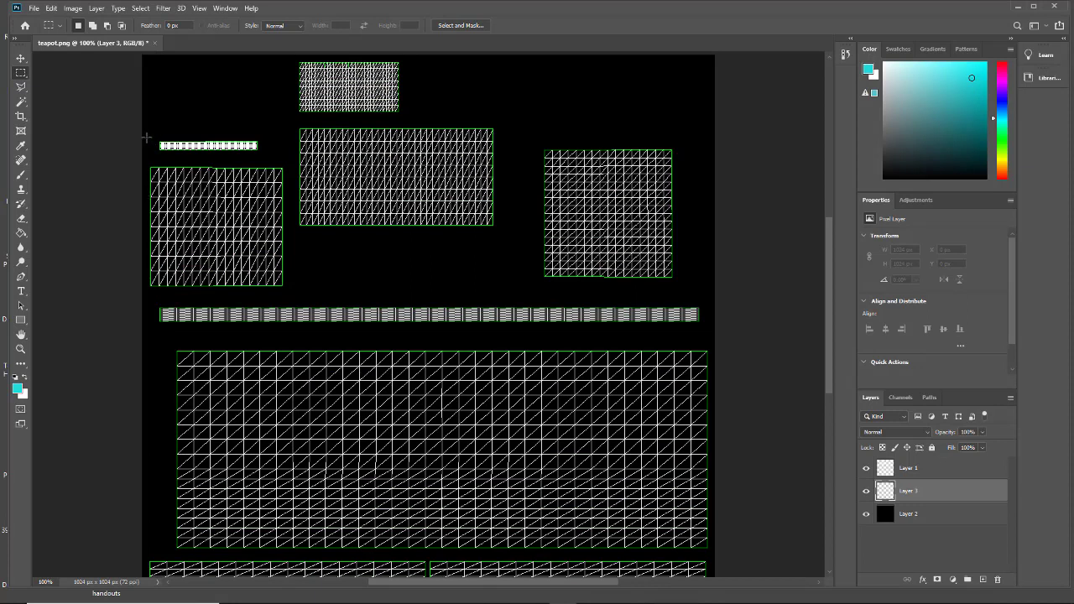
pyautogui.moveTo(147, 137); pyautogui.dragTo(287, 294)
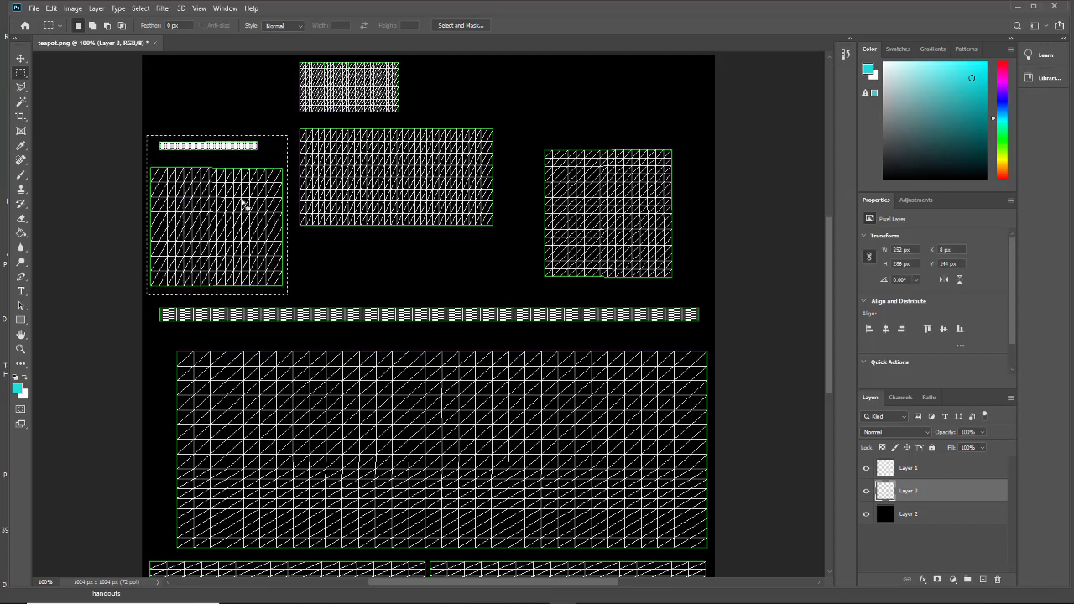
pyautogui.click(20, 235)
pyautogui.click(245, 164)
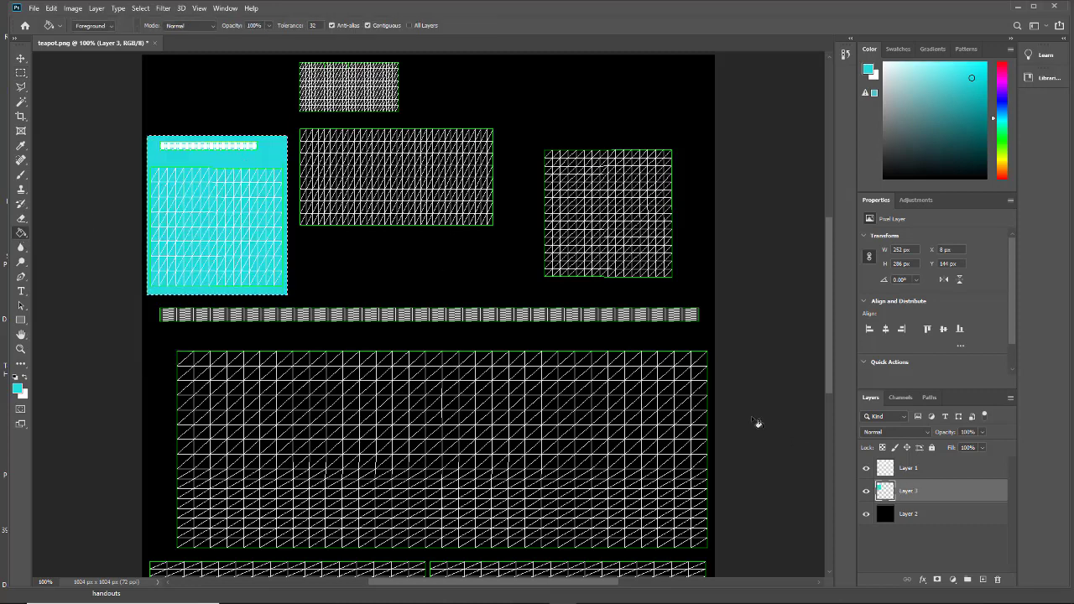
# Step: Clear the selection and marquee a horizontal band about 260 × 42 px across the upper edge of the leftmost UV island
pyautogui.click(21, 73)
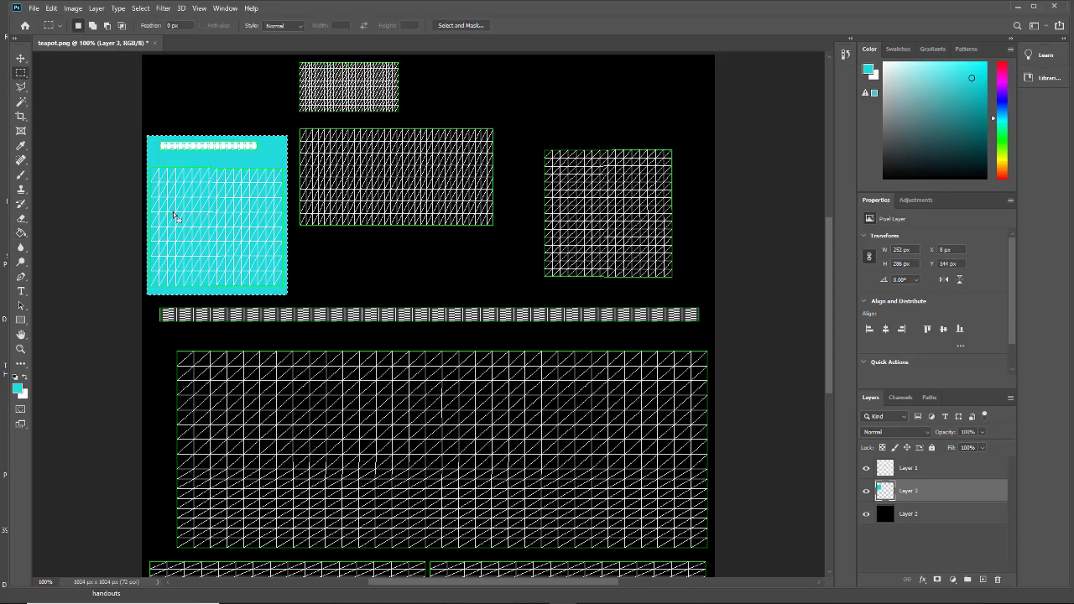
pyautogui.hotkey('ctrl', 'd')
pyautogui.moveTo(145, 161); pyautogui.dragTo(178, 183)
pyautogui.moveTo(285, 182); pyautogui.dragTo(292, 183)
# Step: Choose dark blue as the background color, swap it to the foreground and fill the selected band with it
pyautogui.click(25, 393)
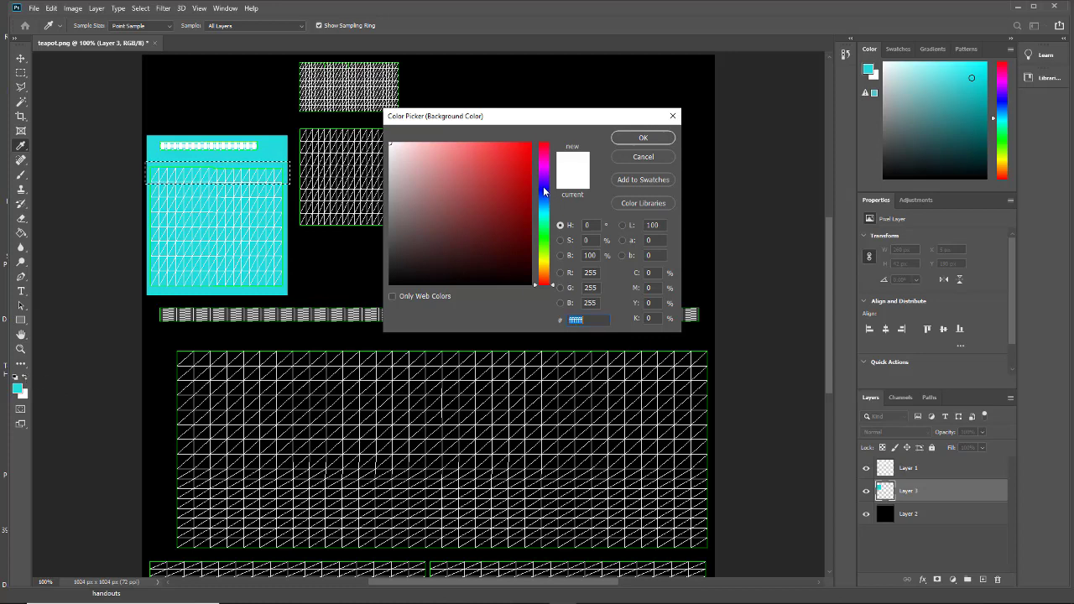
pyautogui.click(545, 187)
pyautogui.click(517, 177)
pyautogui.click(622, 139)
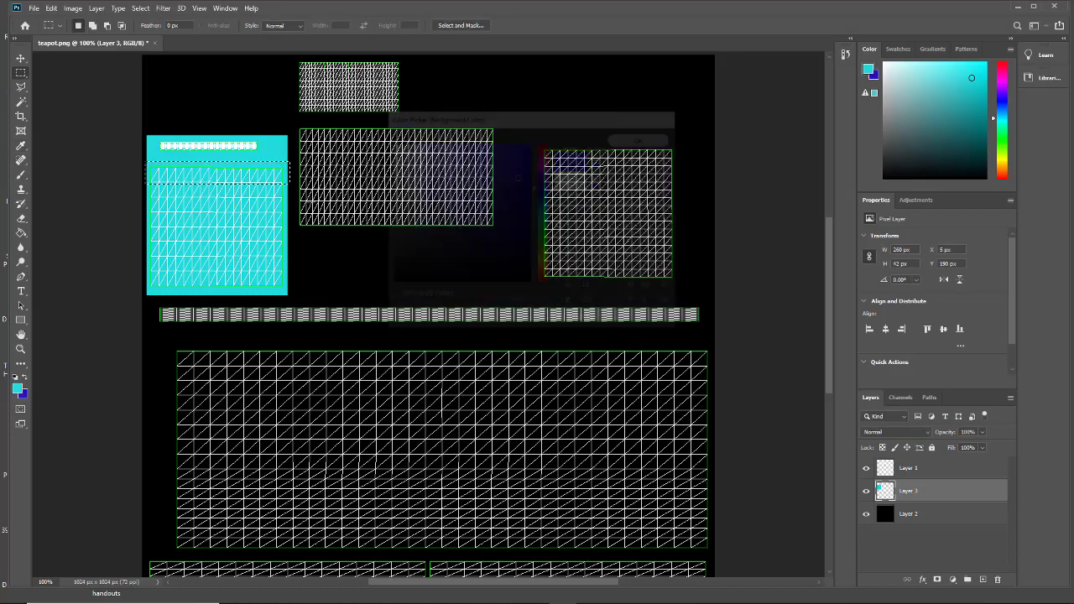
pyautogui.click(21, 233)
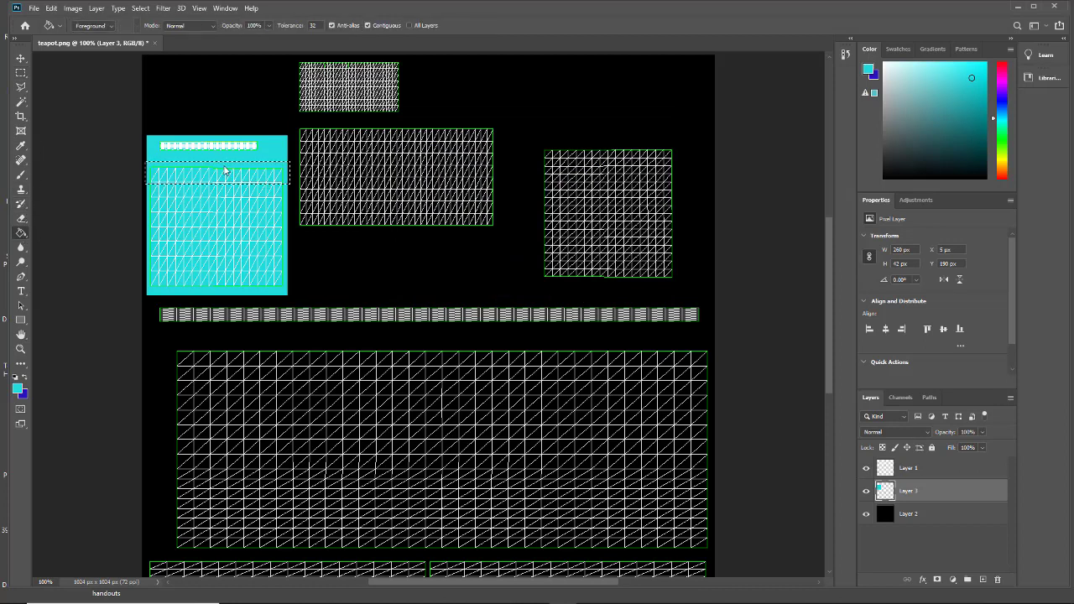
pyautogui.click(25, 377)
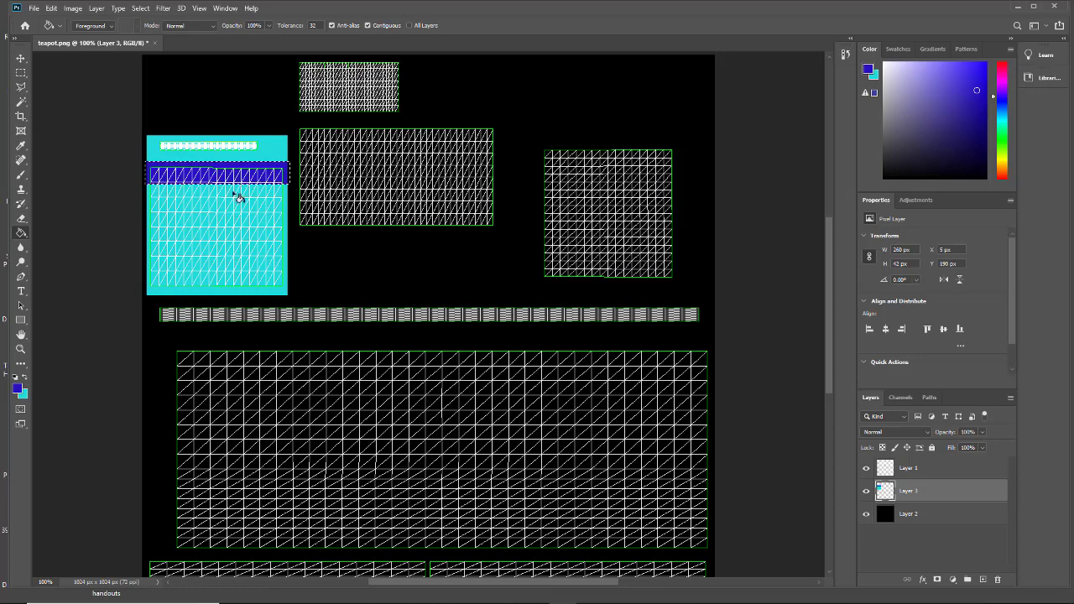
# Step: Select an area about 370 × 200 px around the upper-middle UV island and fill it with cyan
pyautogui.click(21, 74)
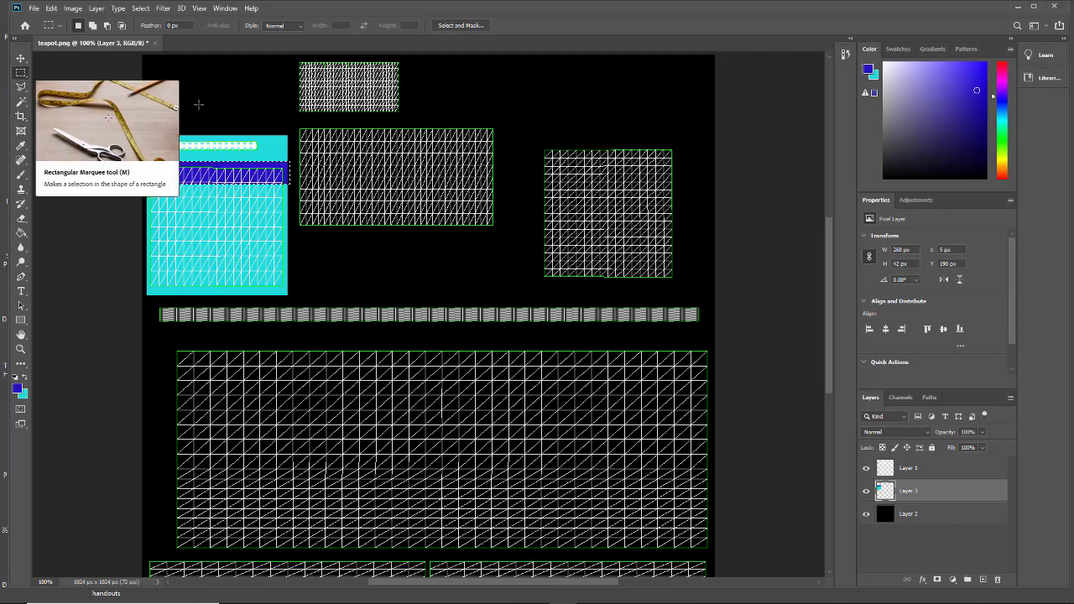
pyautogui.moveTo(297, 125); pyautogui.dragTo(503, 236)
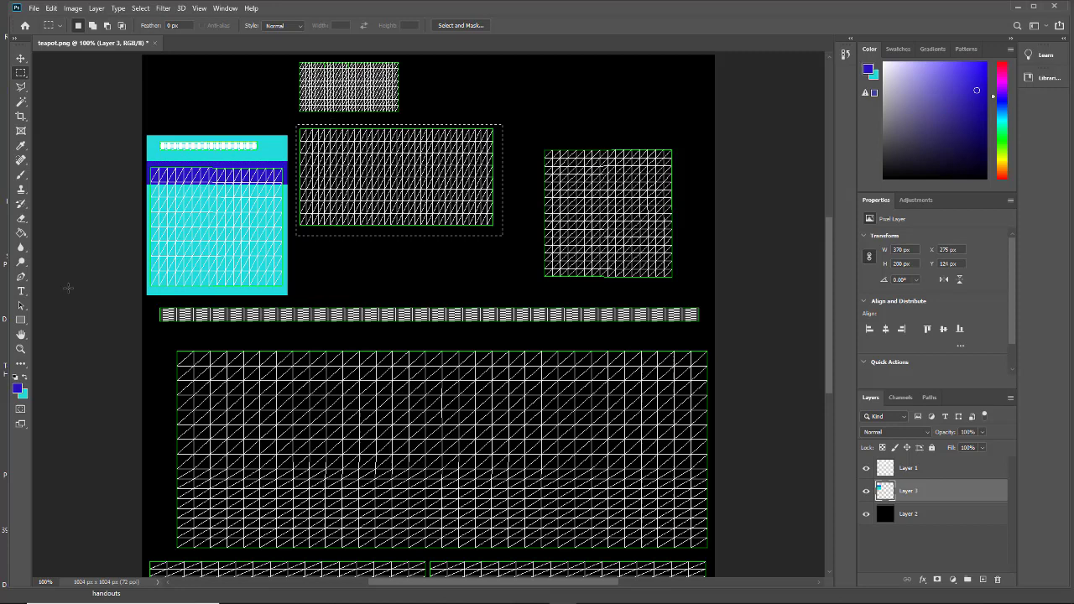
pyautogui.click(24, 378)
pyautogui.click(21, 232)
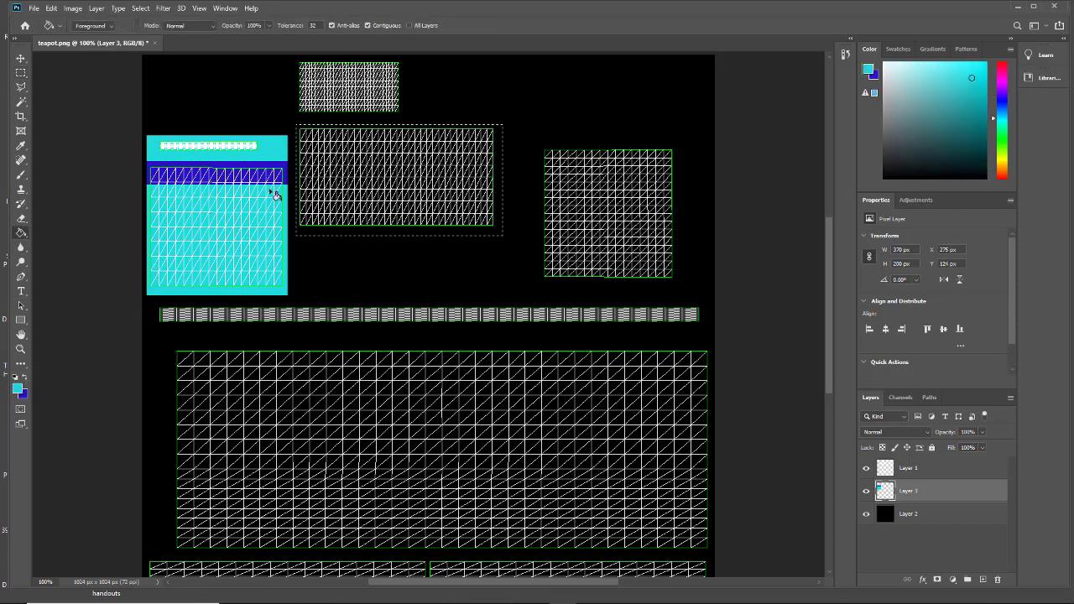
pyautogui.click(319, 233)
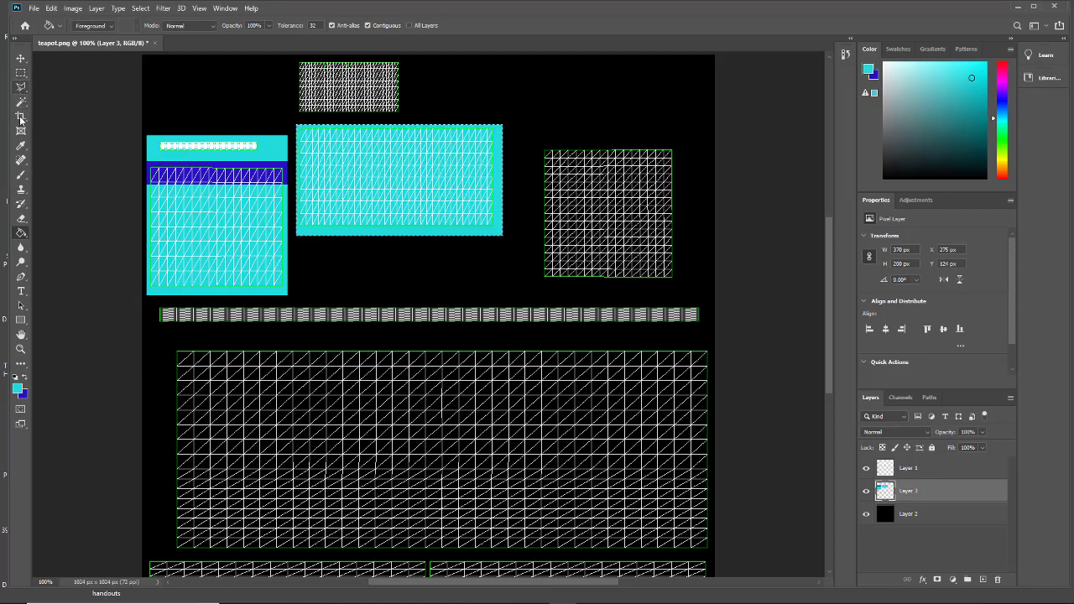
# Step: Add a dark blue band about 386 × 41 px along the upper edge of the upper-middle UV island
pyautogui.click(21, 73)
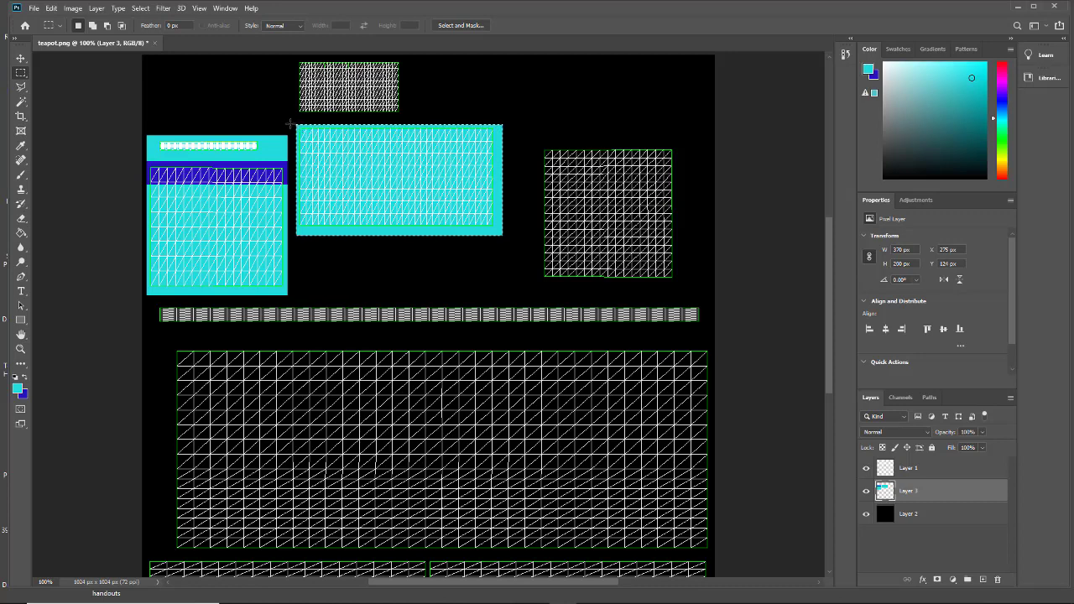
pyautogui.click(294, 126)
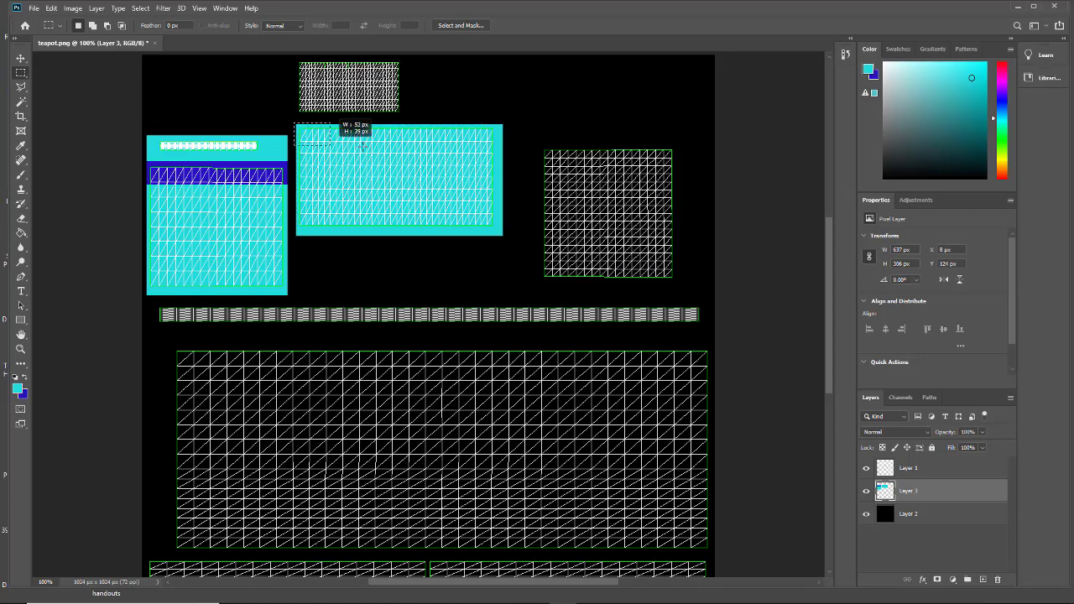
pyautogui.moveTo(459, 142); pyautogui.dragTo(508, 145)
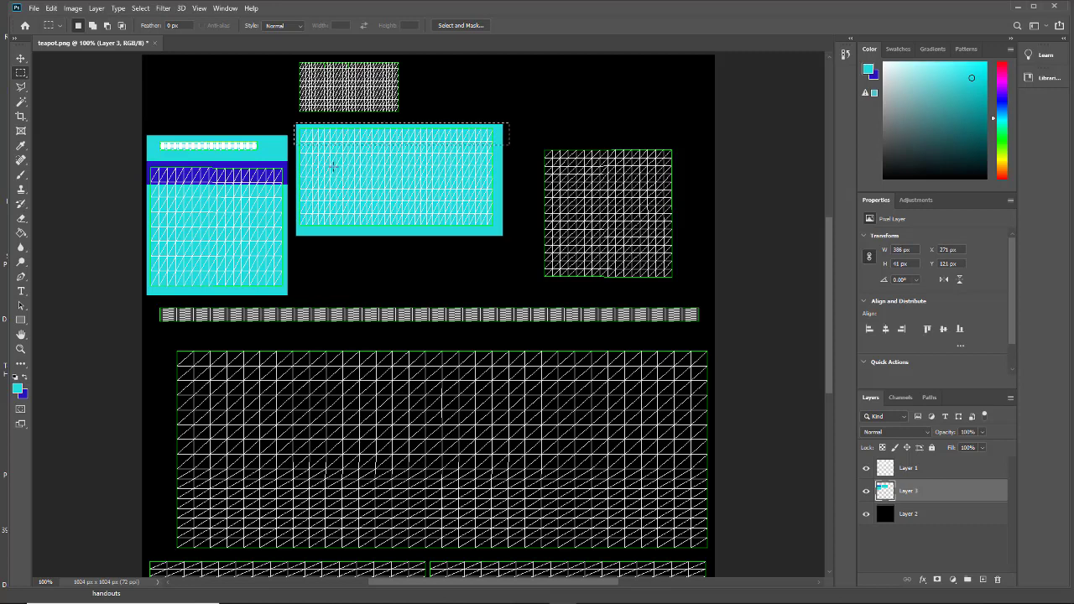
pyautogui.click(21, 233)
pyautogui.click(21, 378)
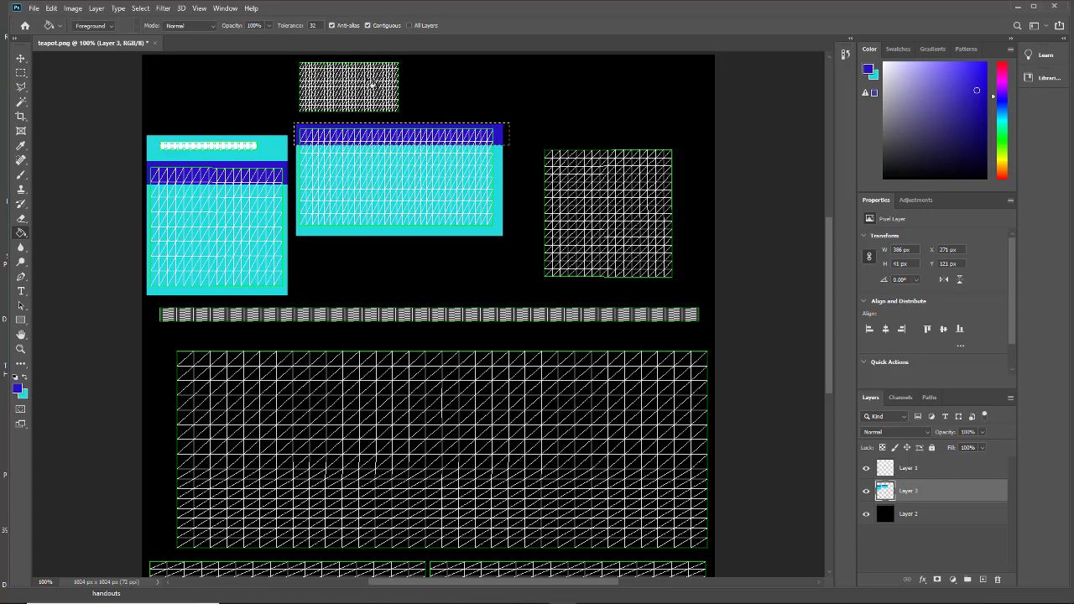
# Step: Select an area about 207 × 103 px around the small topmost UV island and fill it with dark blue
pyautogui.click(21, 73)
pyautogui.click(294, 62)
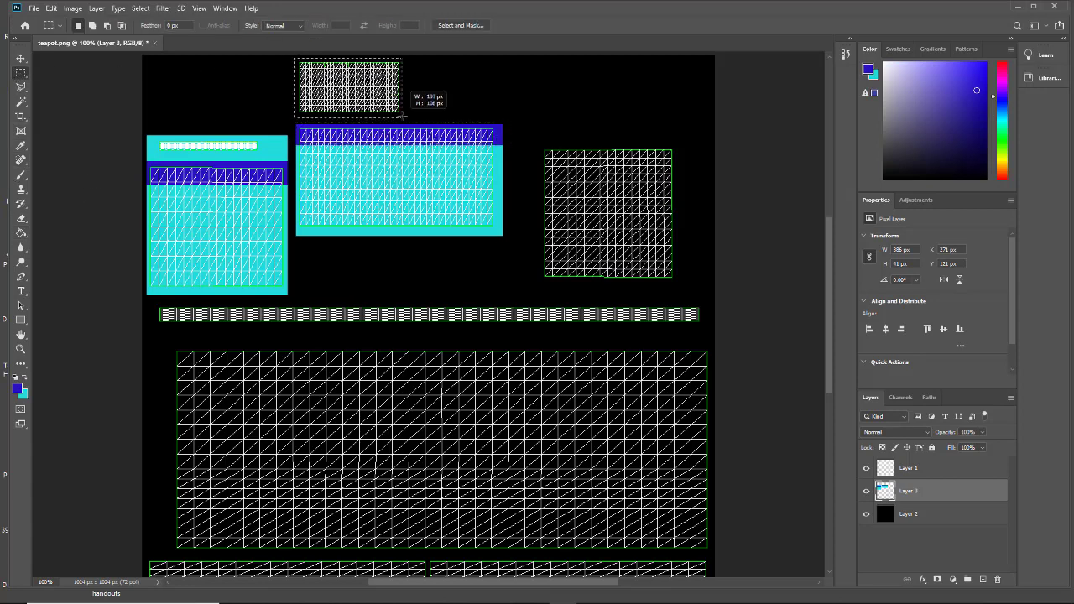
pyautogui.moveTo(403, 115); pyautogui.dragTo(409, 115)
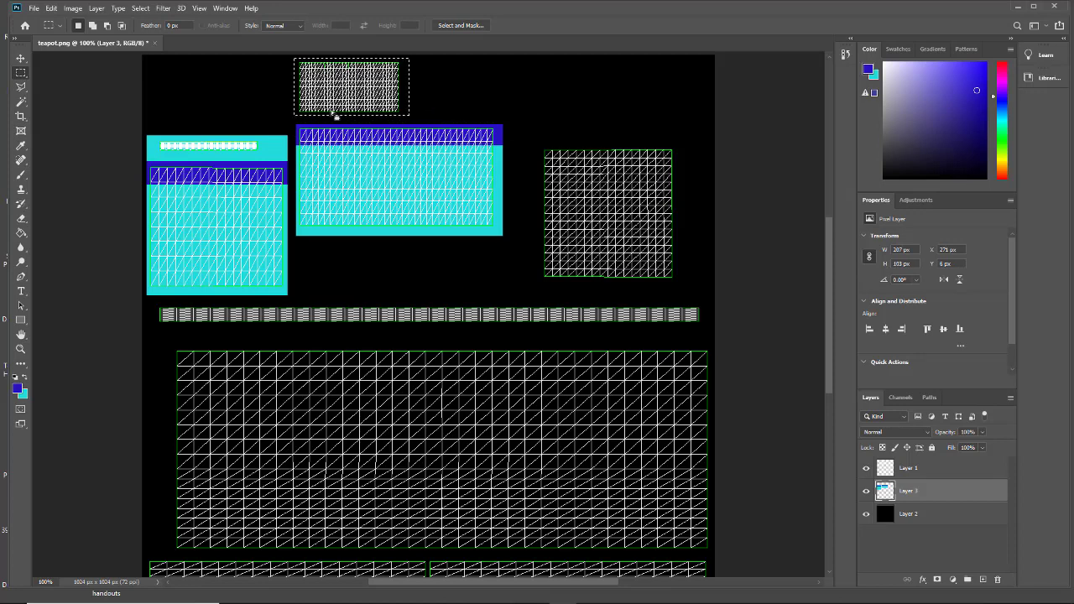
pyautogui.click(21, 233)
pyautogui.click(404, 107)
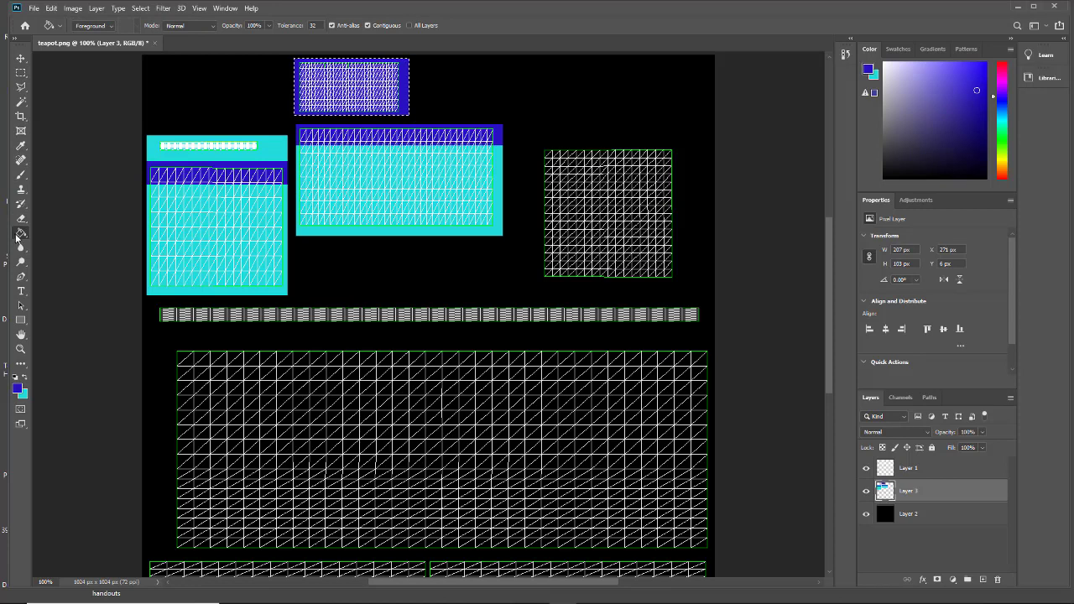
# Step: Add a cyan band about 222 × 25 px across the lower part of the small topmost UV island
pyautogui.click(21, 73)
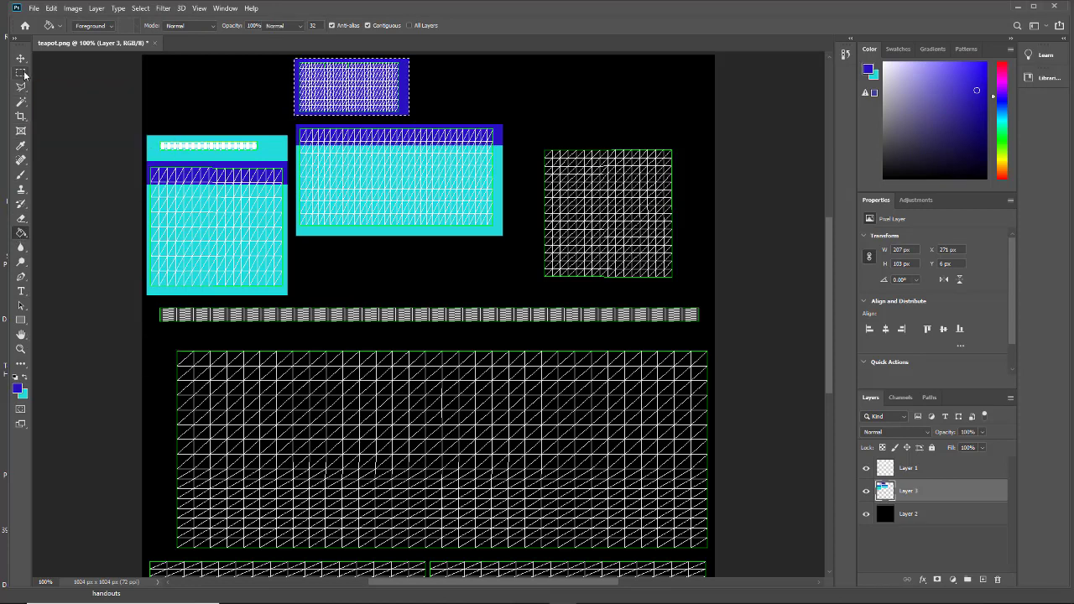
pyautogui.click(25, 382)
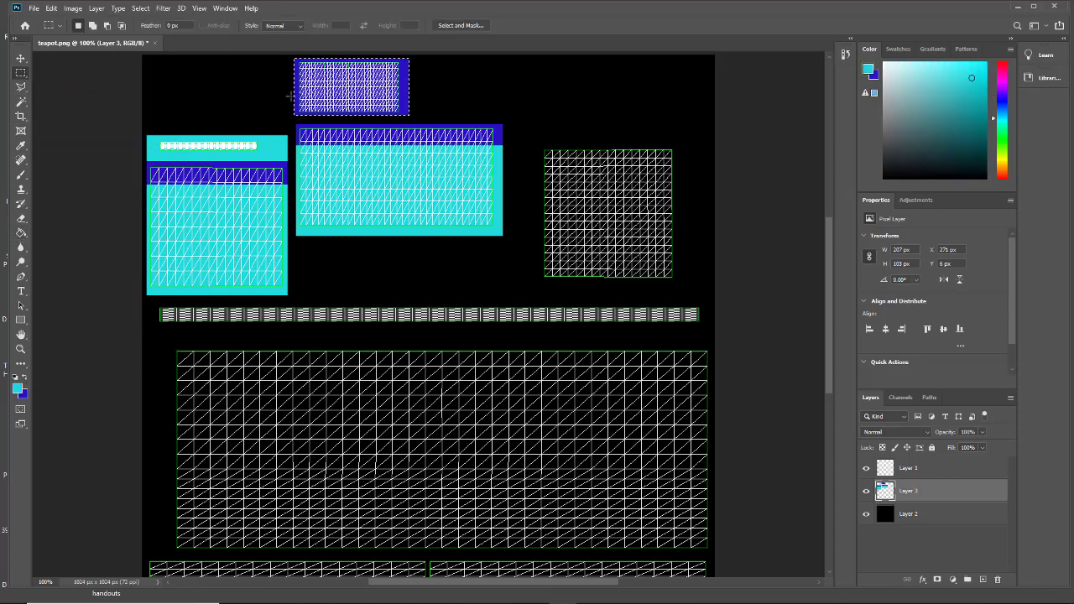
pyautogui.click(288, 90)
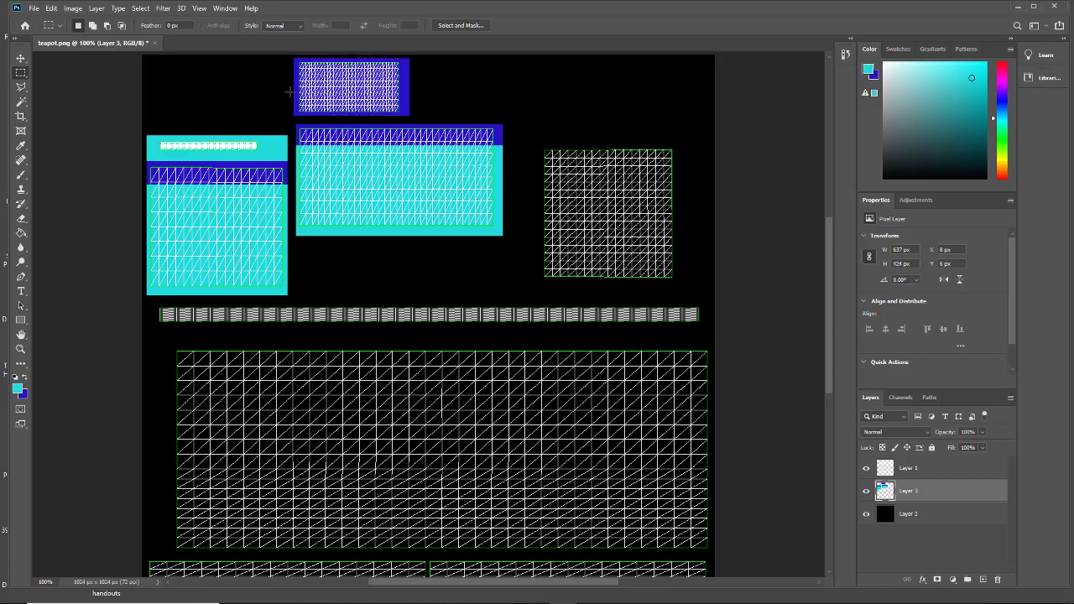
pyautogui.moveTo(404, 108); pyautogui.dragTo(414, 104)
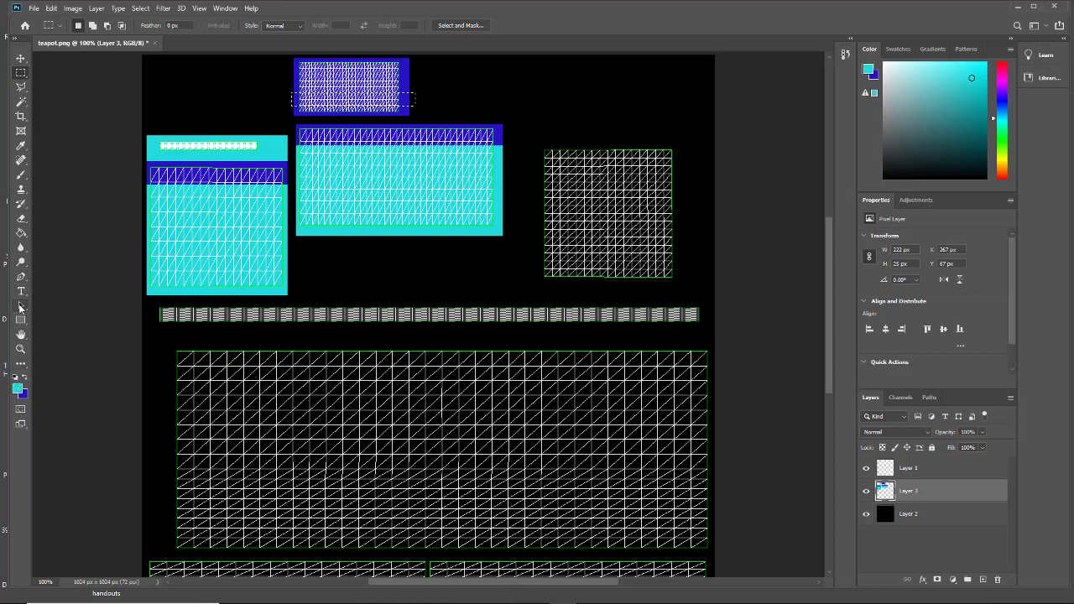
pyautogui.click(21, 232)
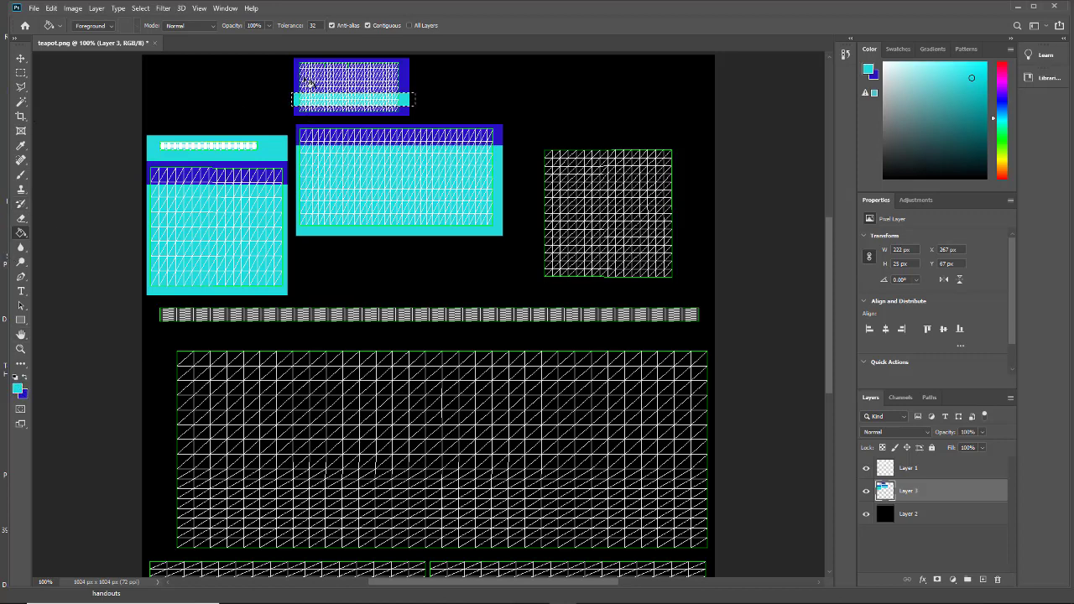
# Step: Fill an area about 256 × 259 px around the upper-right UV island with cyan, and make dark blue the foreground color
pyautogui.click(21, 73)
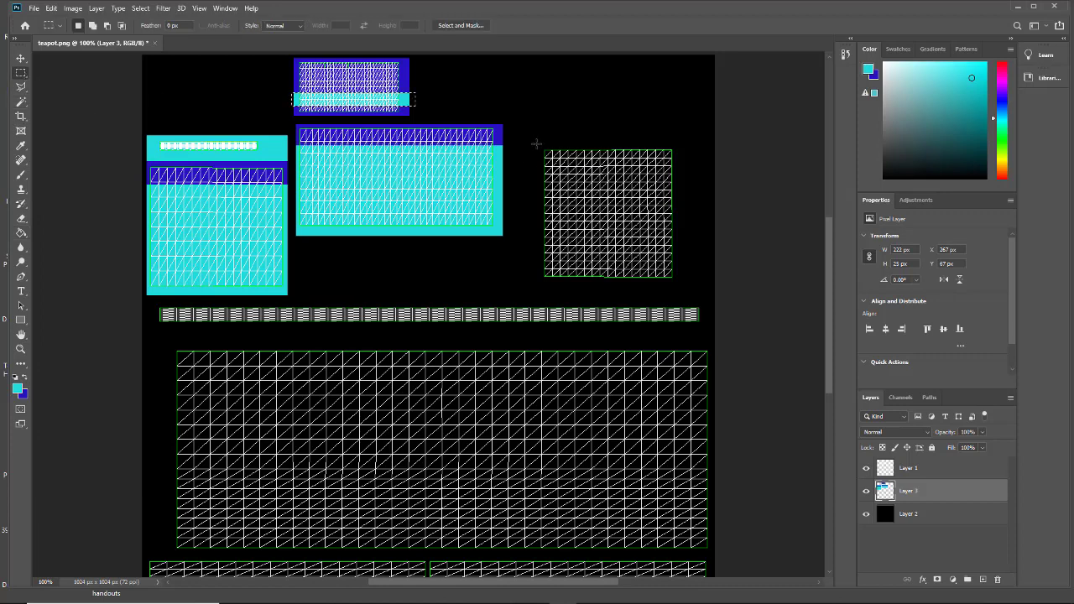
pyautogui.moveTo(537, 143); pyautogui.dragTo(679, 286)
pyautogui.click(21, 232)
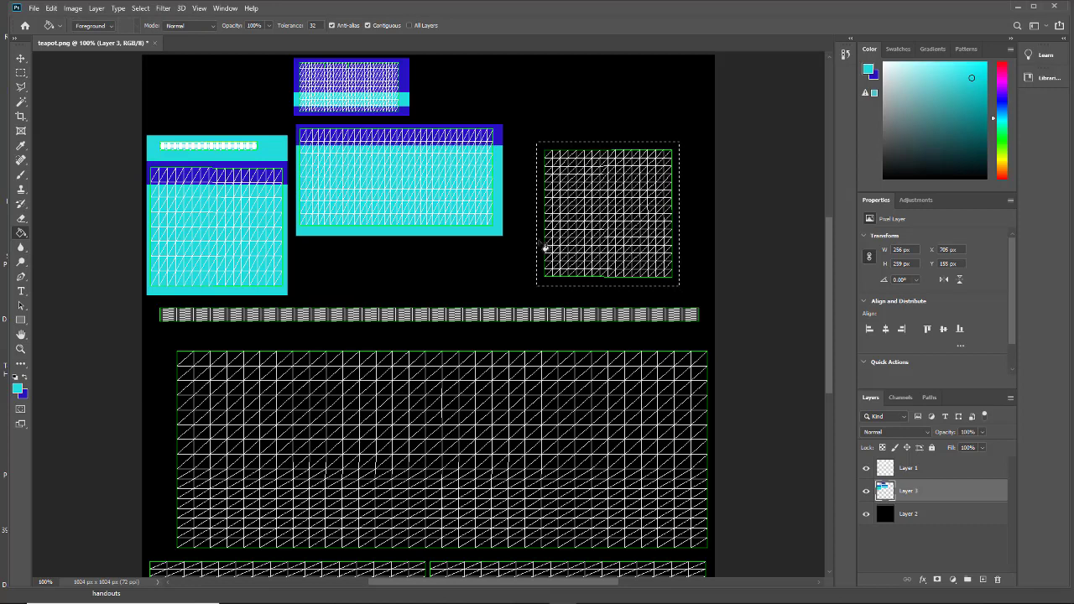
pyautogui.click(545, 248)
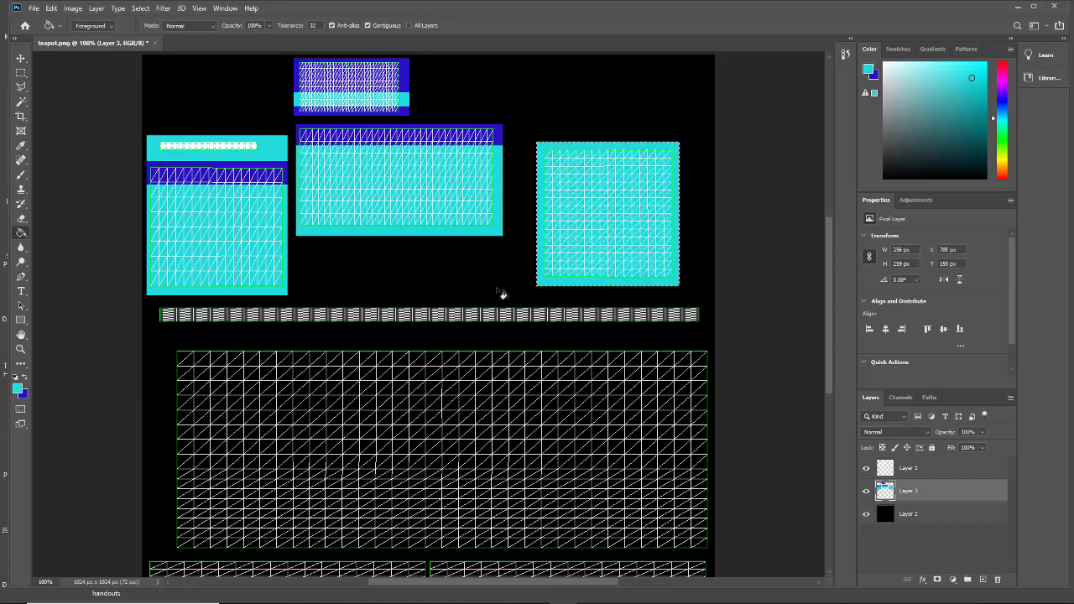
pyautogui.click(26, 378)
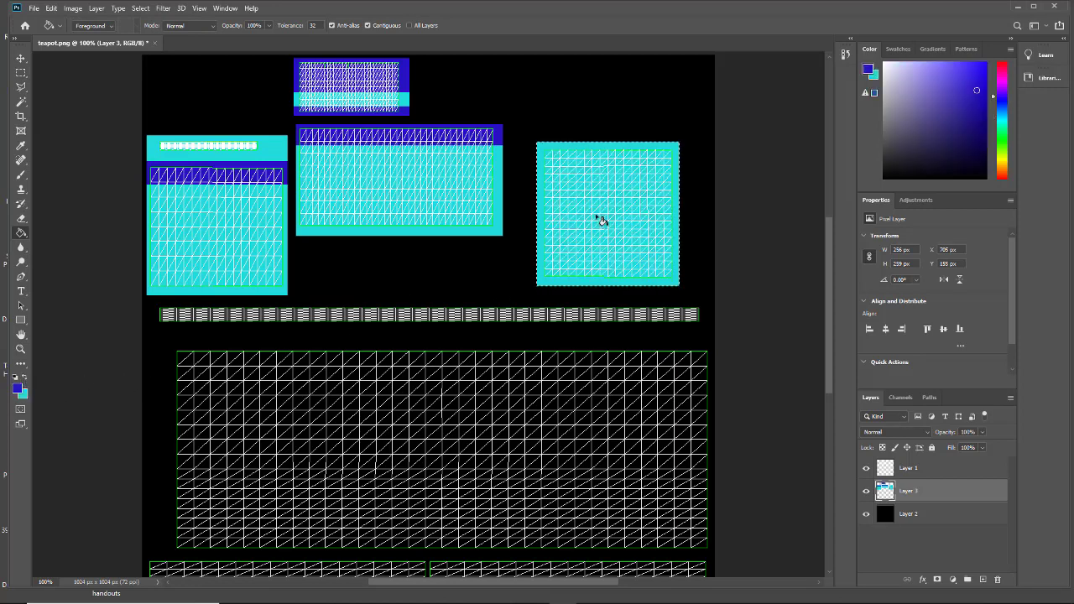
# Step: Fill the upper-right UV island's selected area with dark blue and add a vertical cyan stripe about 37 × 284 px through its middle
pyautogui.click(550, 208)
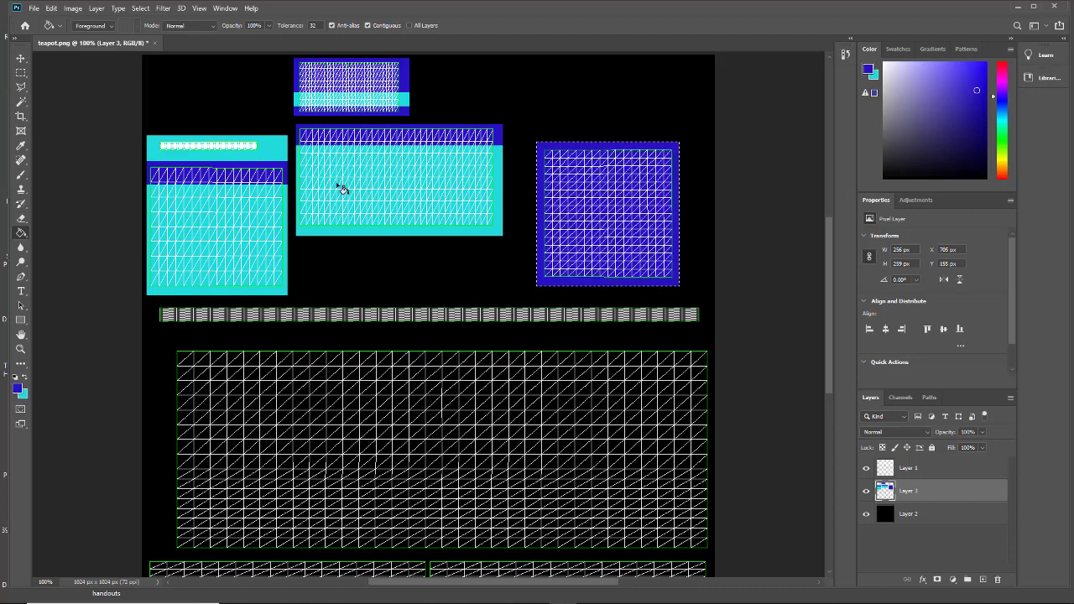
pyautogui.press('m')
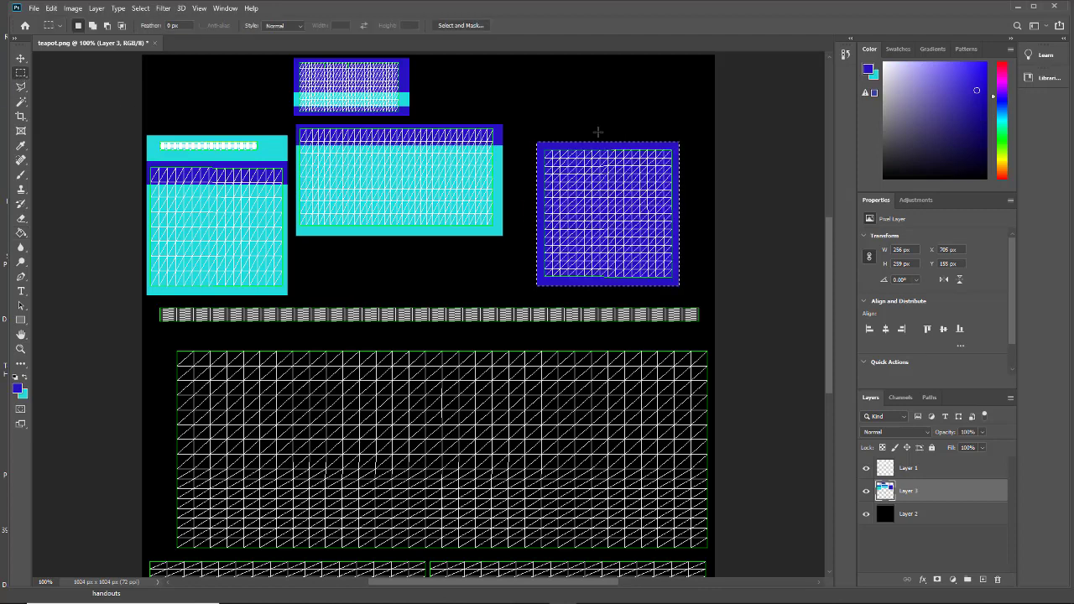
pyautogui.moveTo(597, 132); pyautogui.dragTo(617, 291)
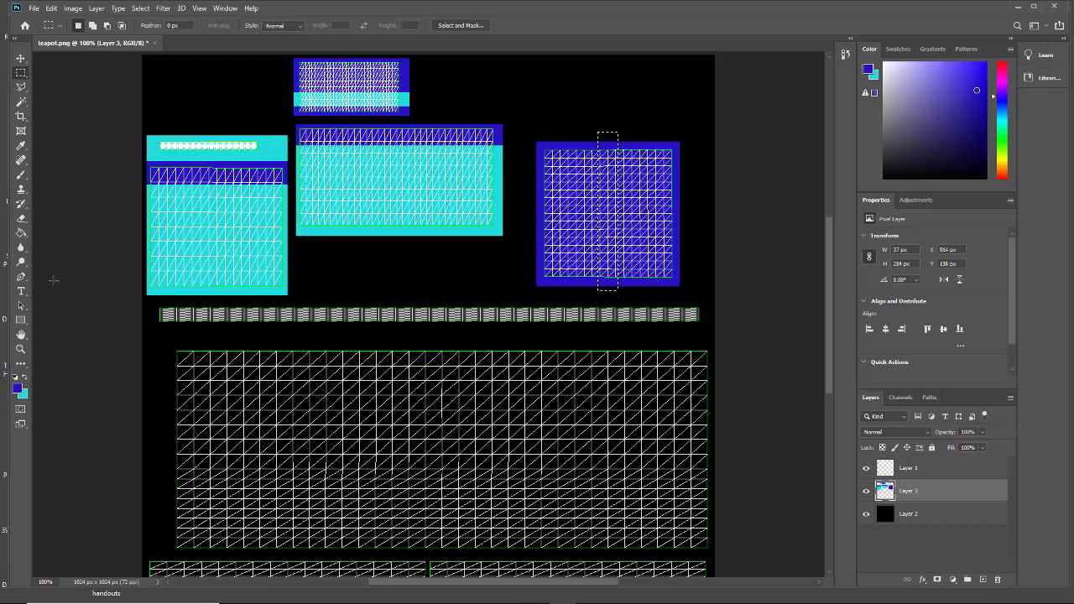
pyautogui.click(23, 379)
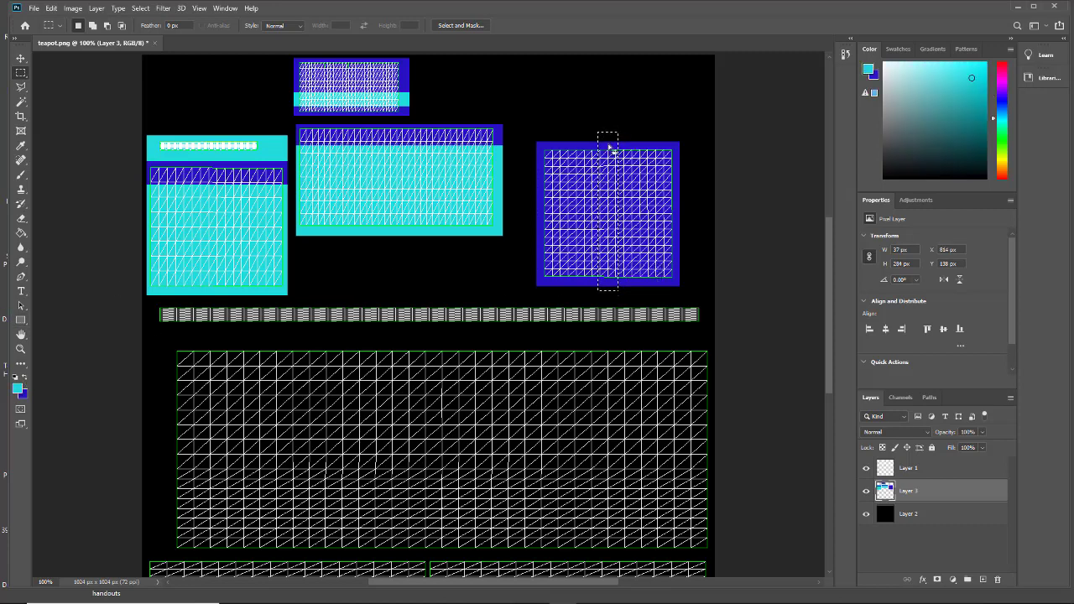
pyautogui.click(25, 234)
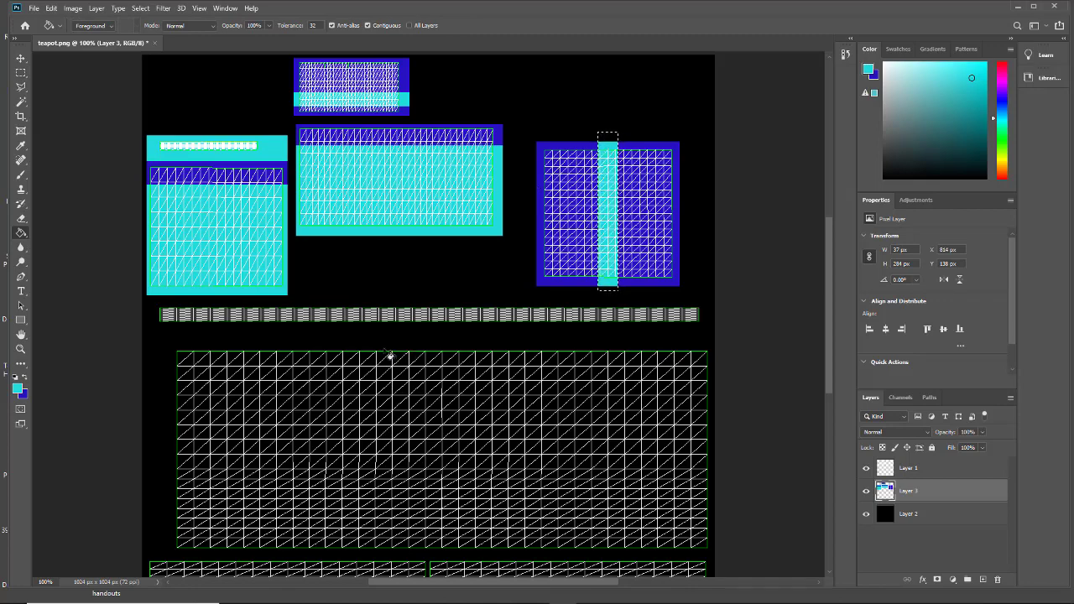
# Step: Select an area about 975 × 367 px around the largest UV island and fill it with cyan
pyautogui.scroll(-3, 391, 353)
pyautogui.scroll(1, 369, 349)
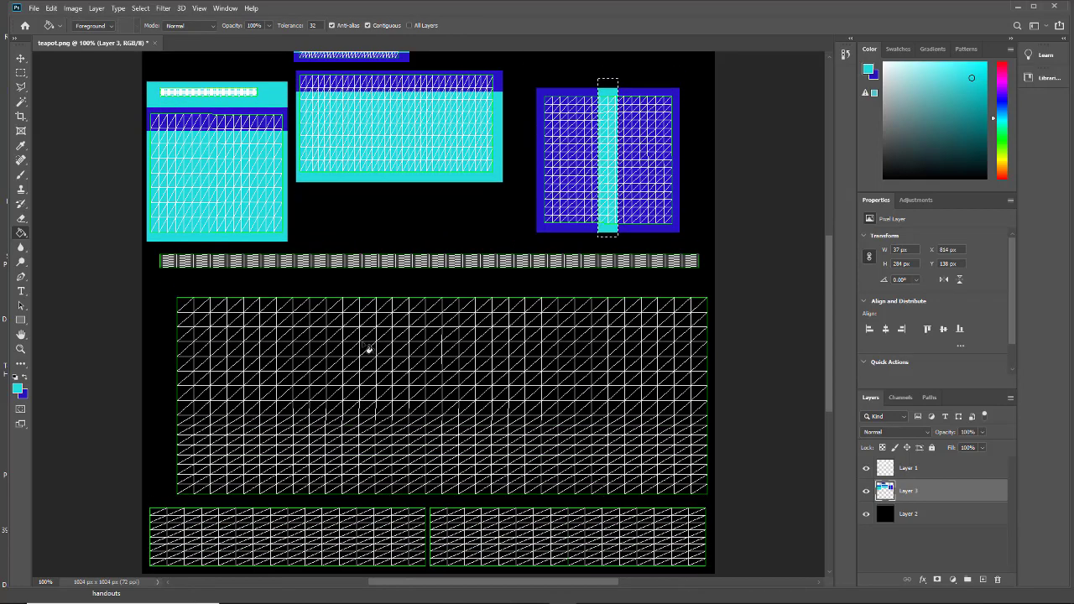
pyautogui.scroll(-1, 369, 349)
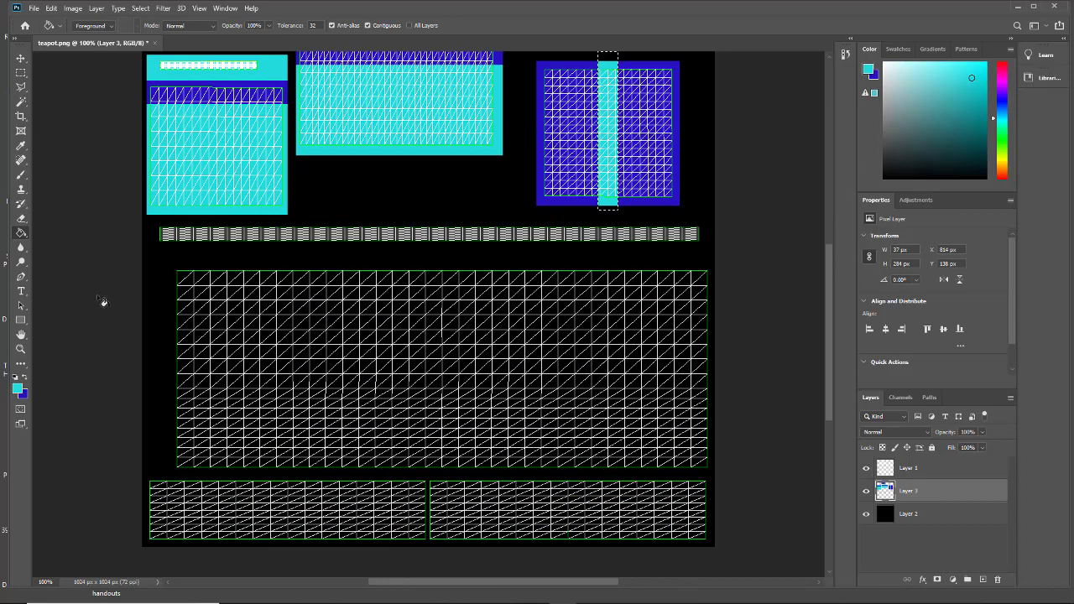
pyautogui.scroll(1, 148, 302)
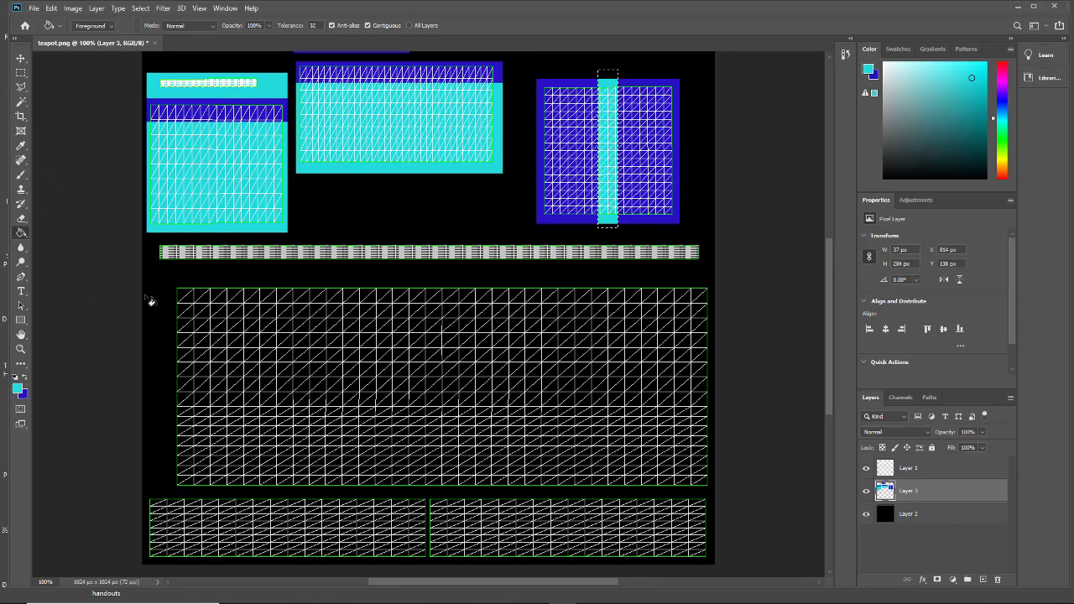
pyautogui.scroll(1, 148, 302)
pyautogui.scroll(-2, 148, 303)
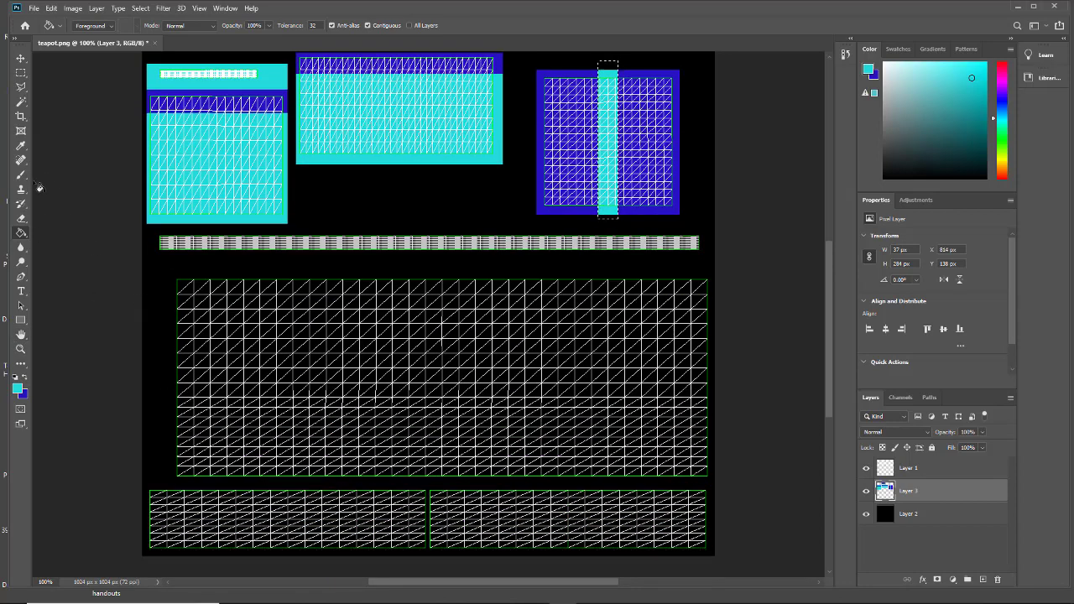
pyautogui.click(21, 72)
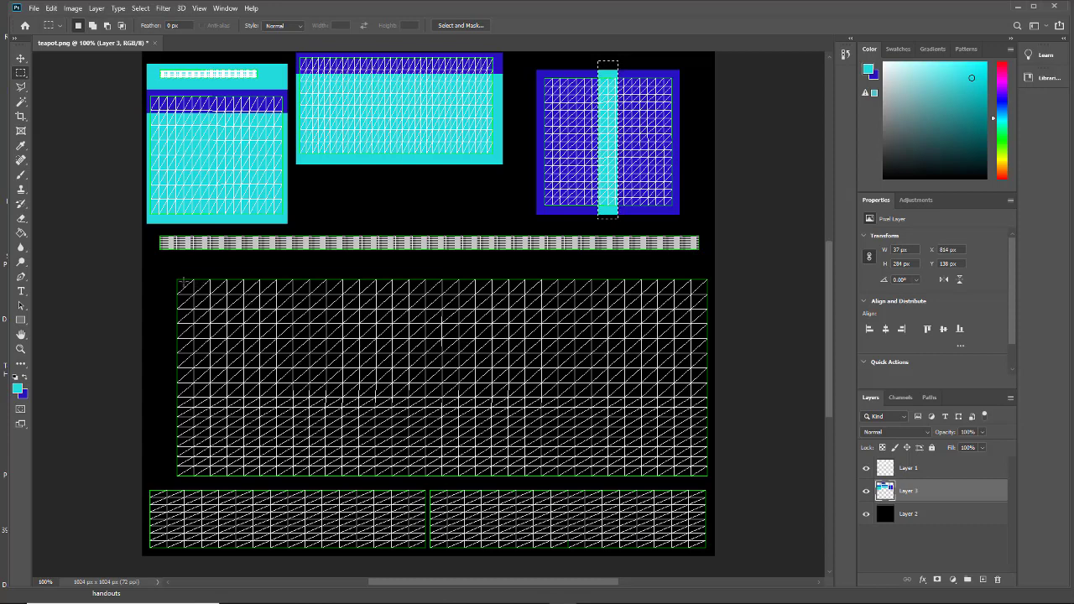
pyautogui.moveTo(167, 274); pyautogui.dragTo(712, 479)
pyautogui.click(21, 232)
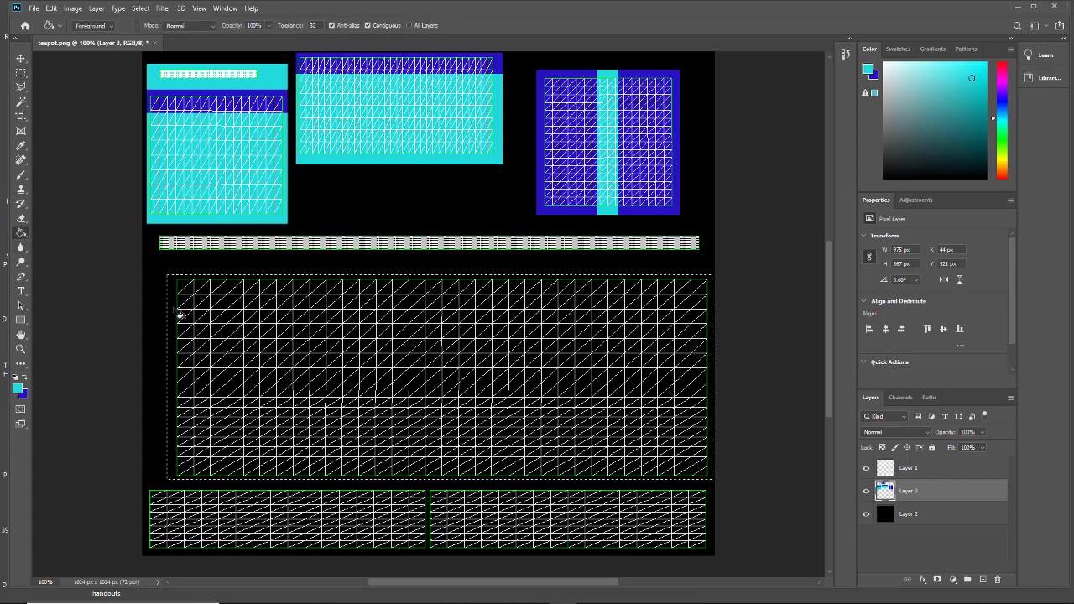
pyautogui.click(178, 315)
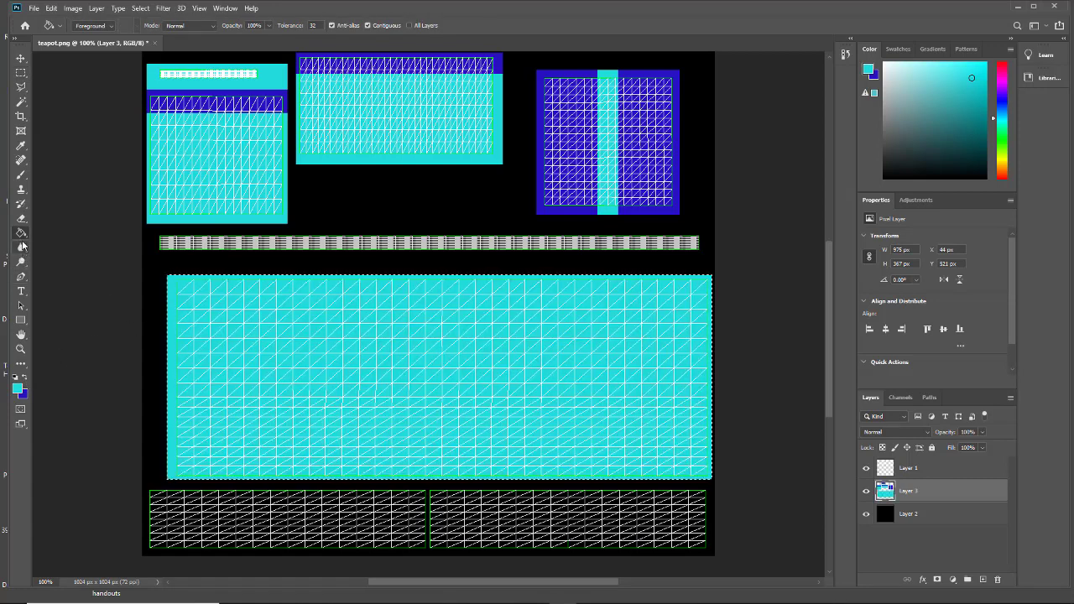
# Step: Select an area about 992 × 49 px around the long thin UV island and fill it with dark blue
pyautogui.click(21, 73)
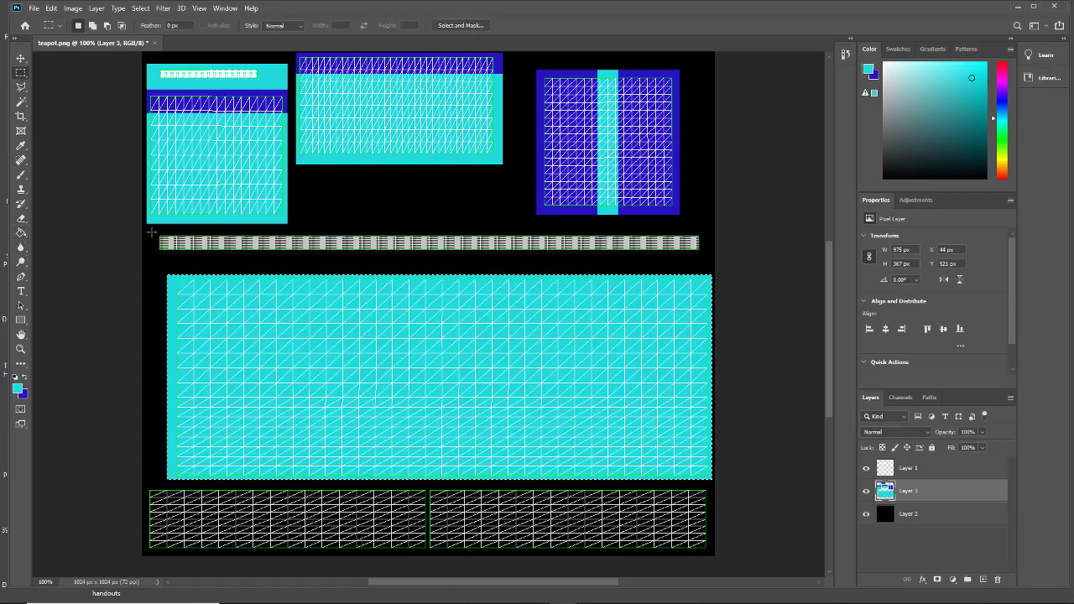
pyautogui.moveTo(154, 230); pyautogui.dragTo(706, 258)
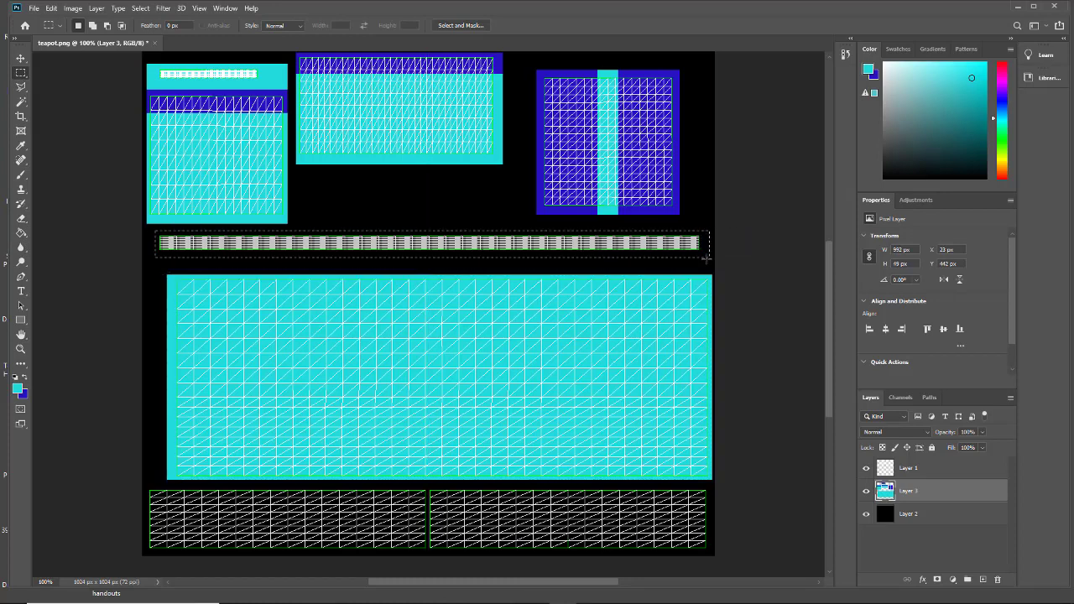
pyautogui.click(24, 393)
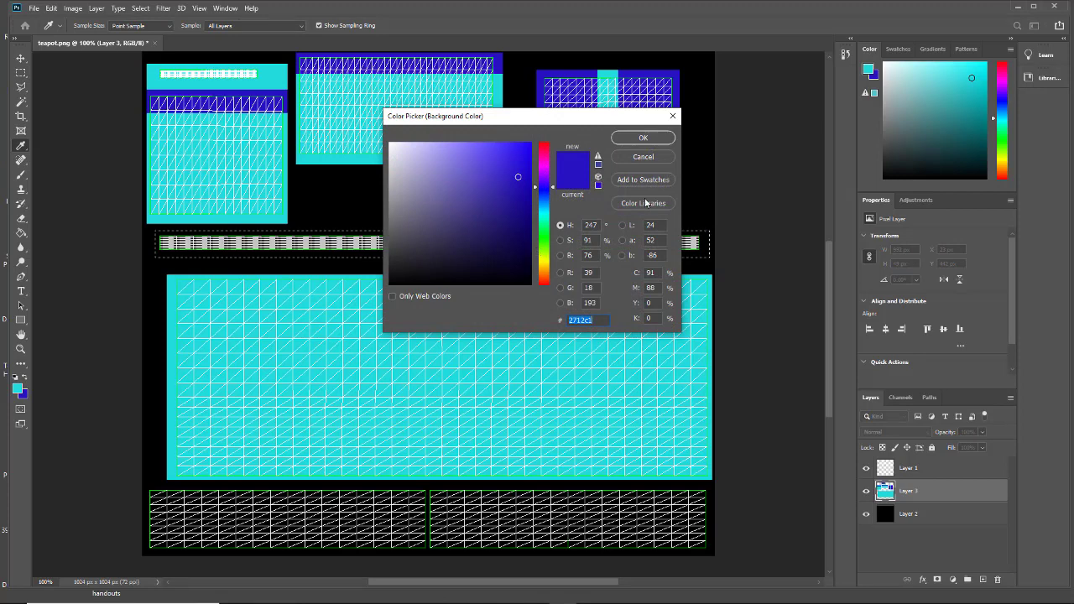
pyautogui.click(643, 157)
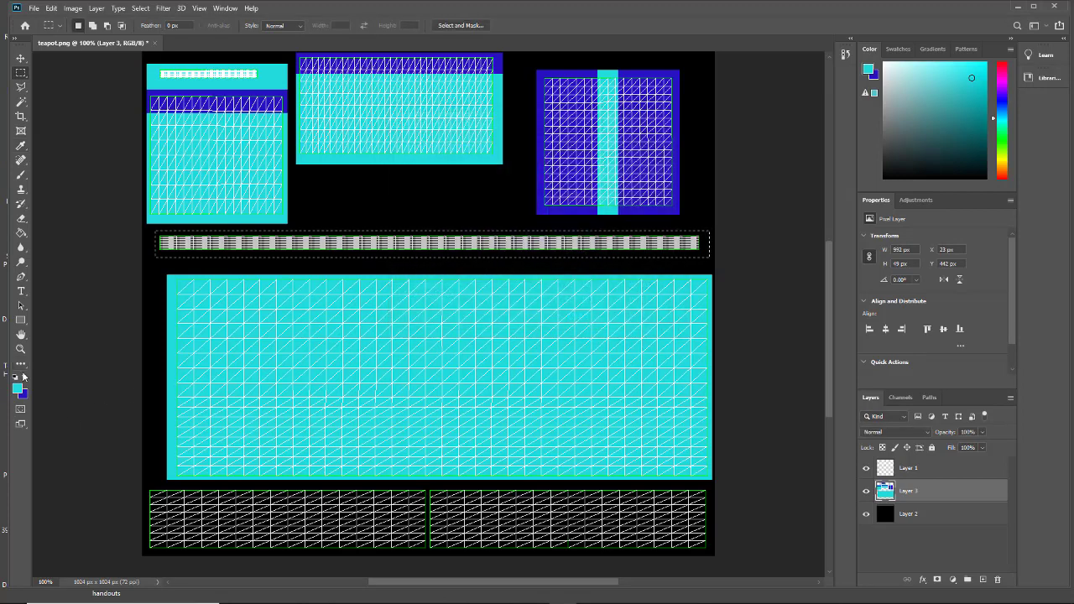
pyautogui.click(21, 232)
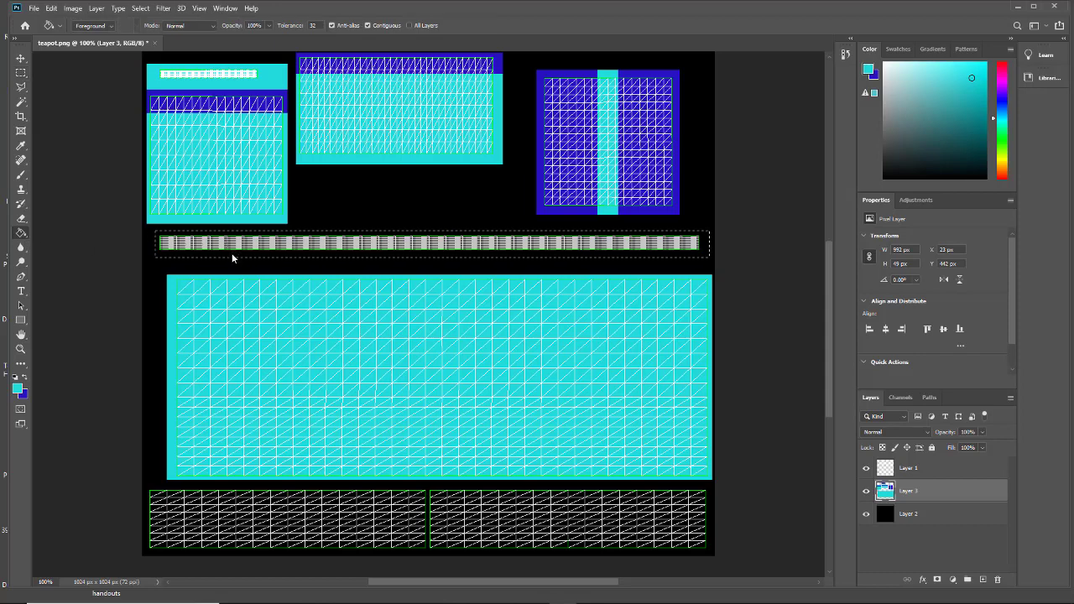
pyautogui.click(231, 253)
pyautogui.press('x')
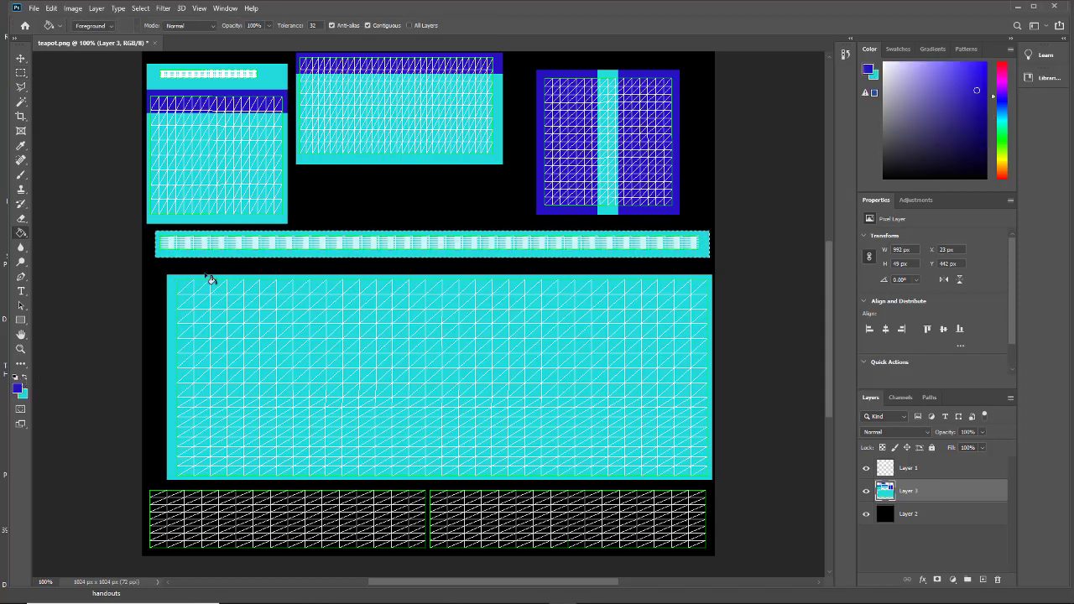
pyautogui.click(205, 254)
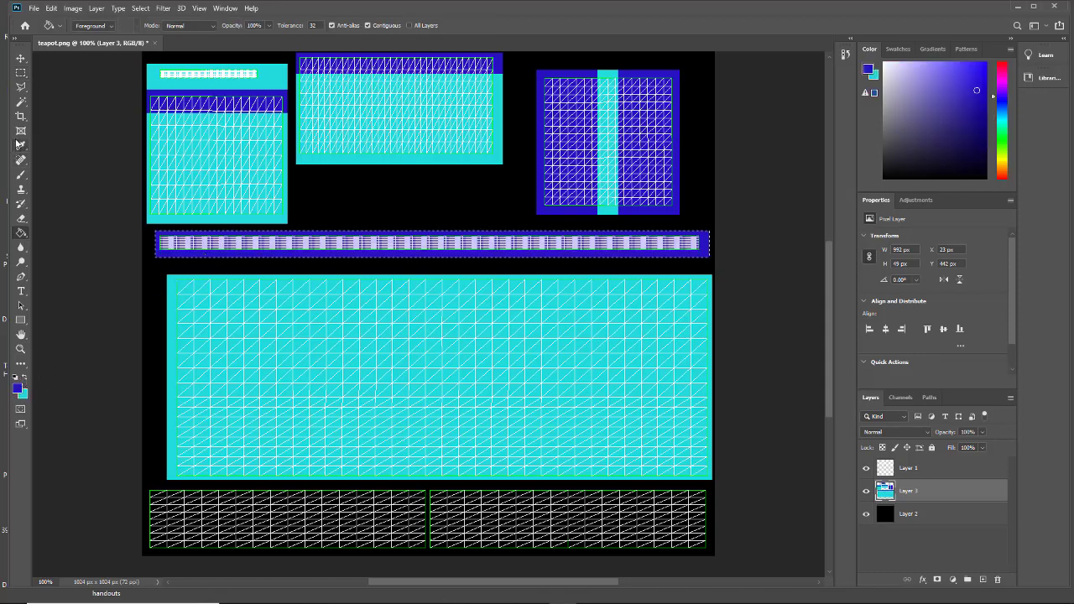
# Step: Fill an area about 1021 × 129 px around the two lowest UV islands with dark blue
pyautogui.click(21, 72)
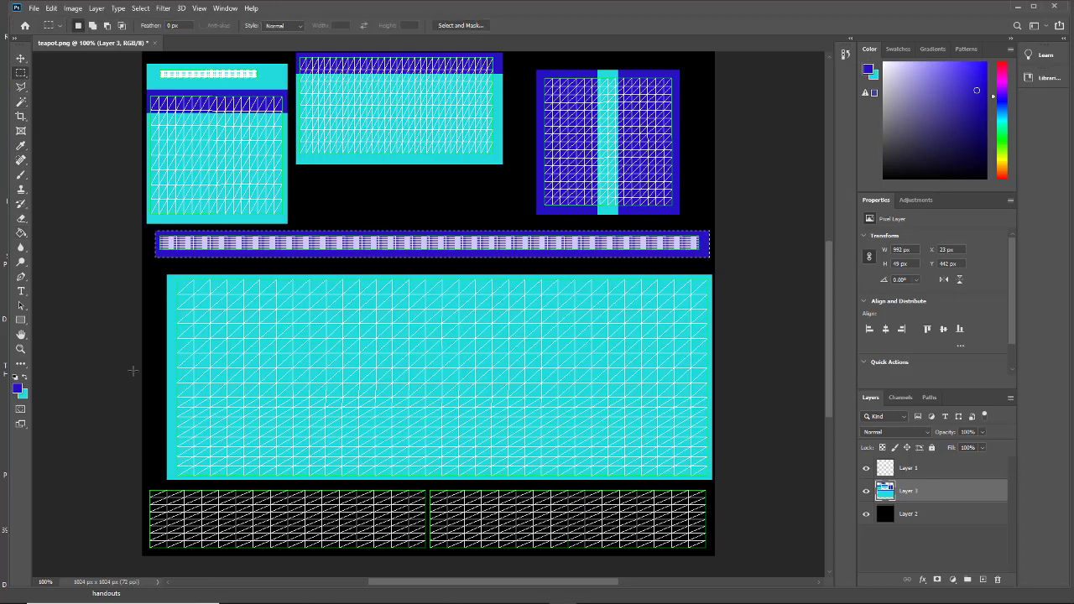
pyautogui.moveTo(144, 485); pyautogui.dragTo(715, 507)
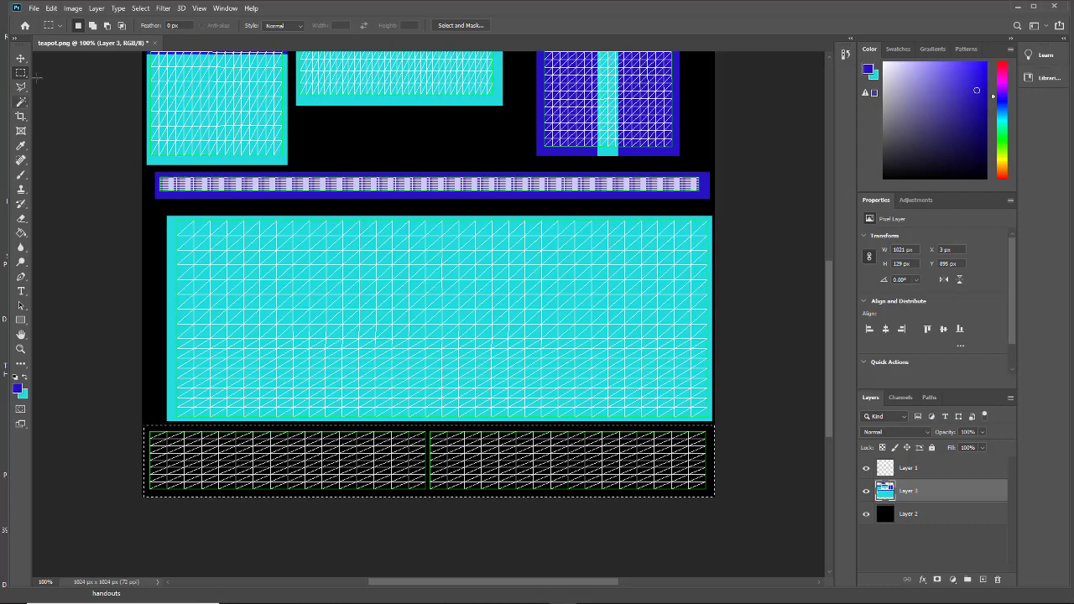
pyautogui.click(21, 234)
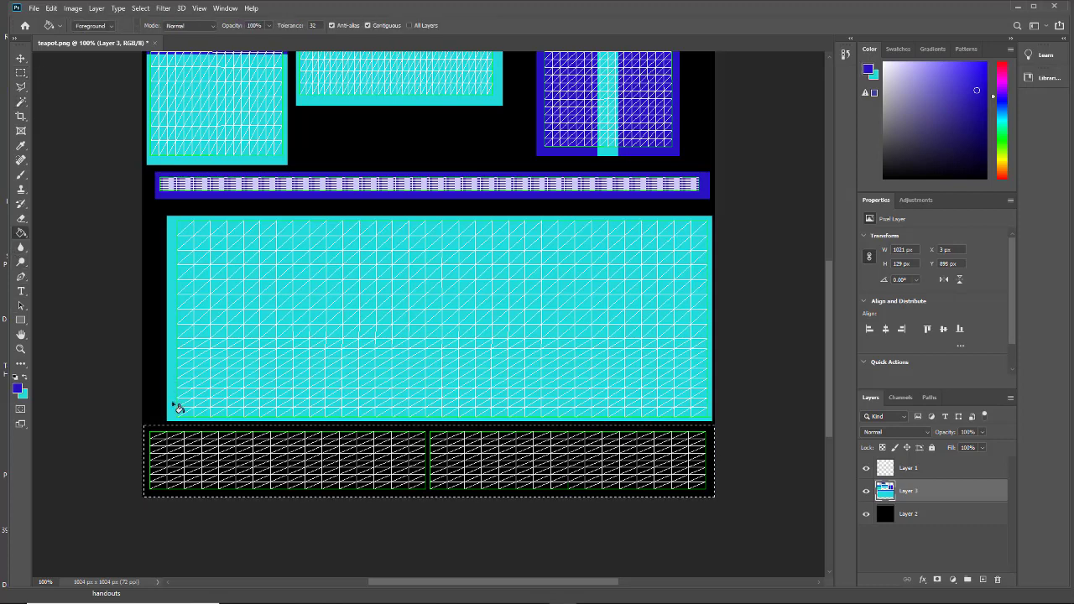
pyautogui.click(184, 435)
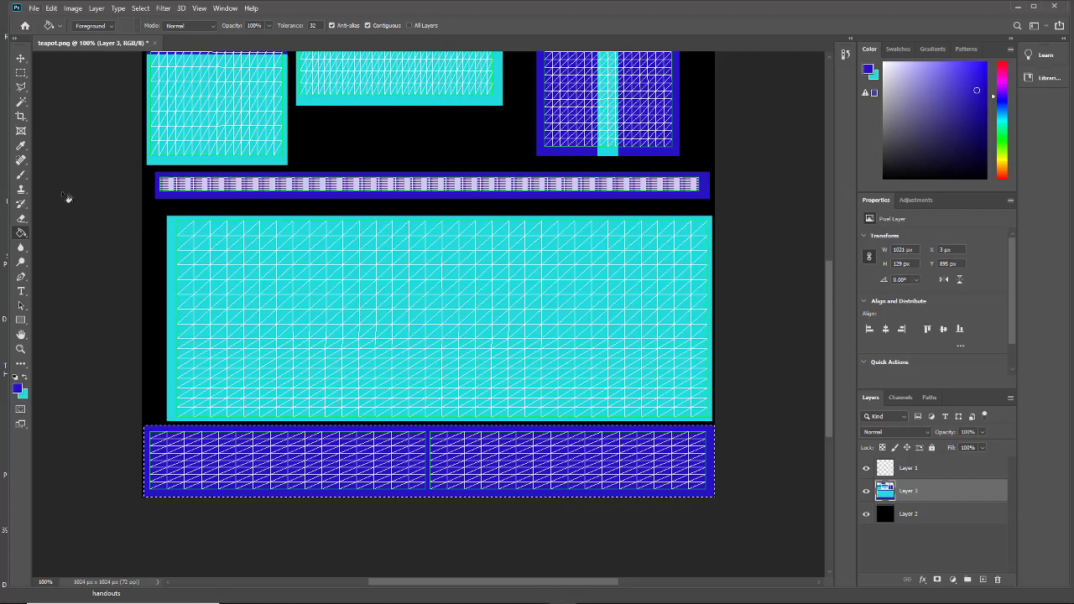
# Step: Hide Layer 1, which holds the UV wireframe, leaving the painted color areas and black background visible
pyautogui.click(20, 59)
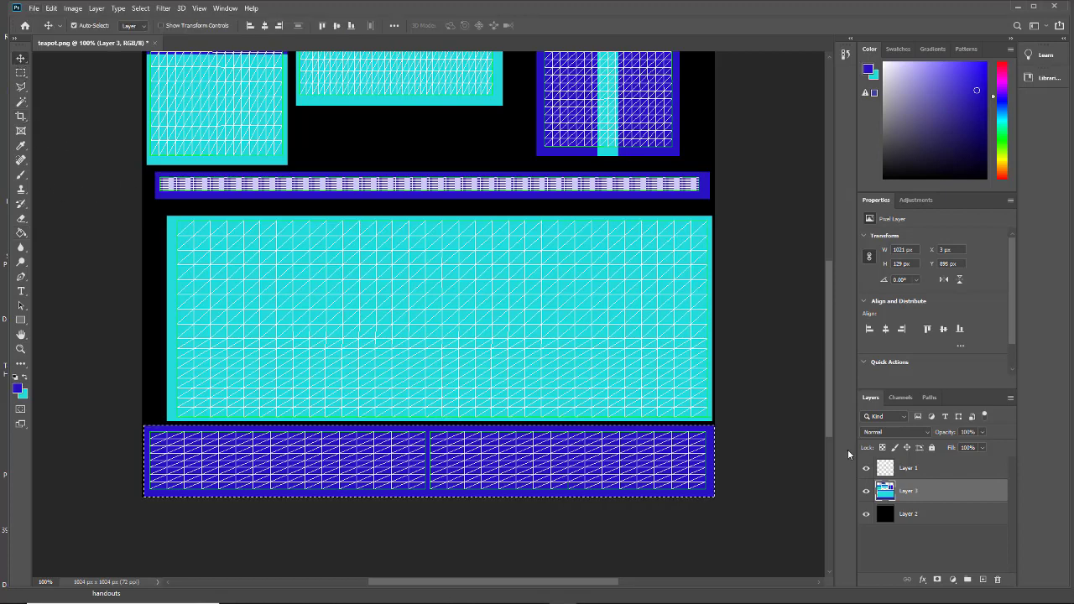
pyautogui.click(866, 468)
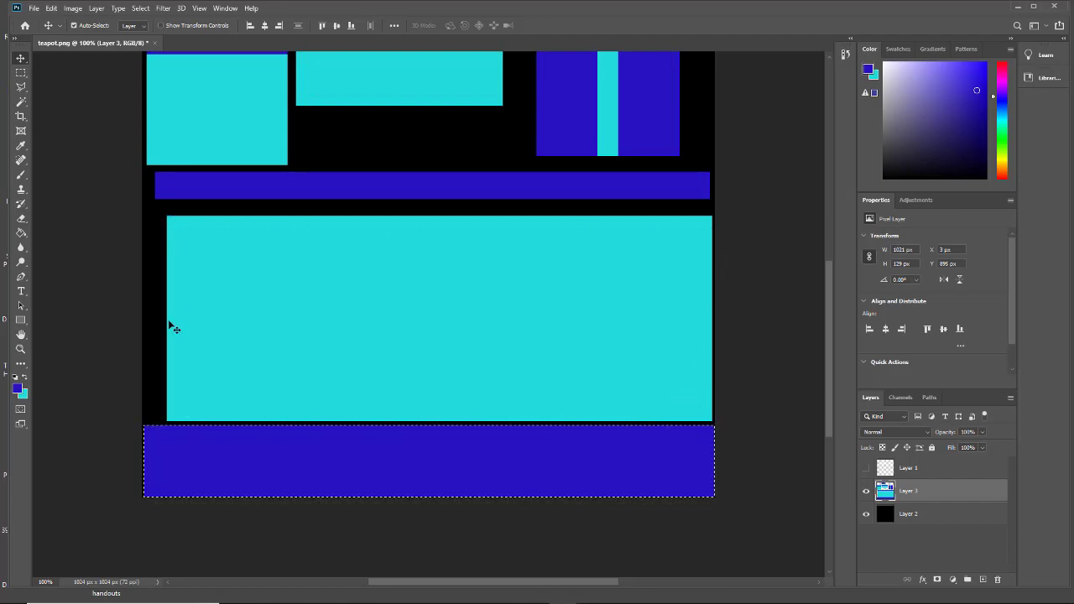
pyautogui.click(867, 468)
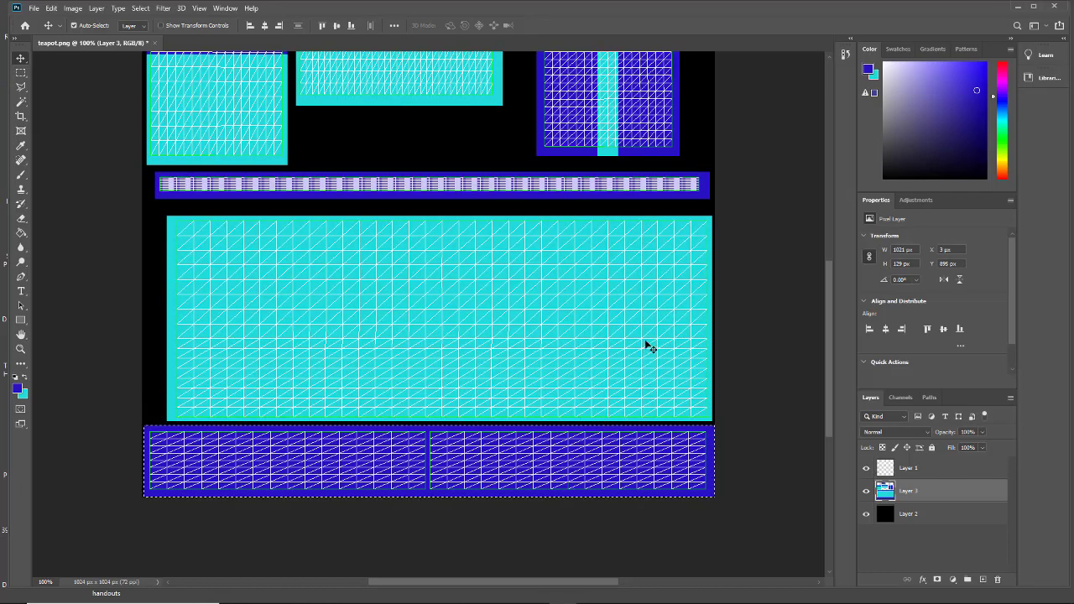
pyautogui.scroll(1, 647, 346)
pyautogui.click(867, 468)
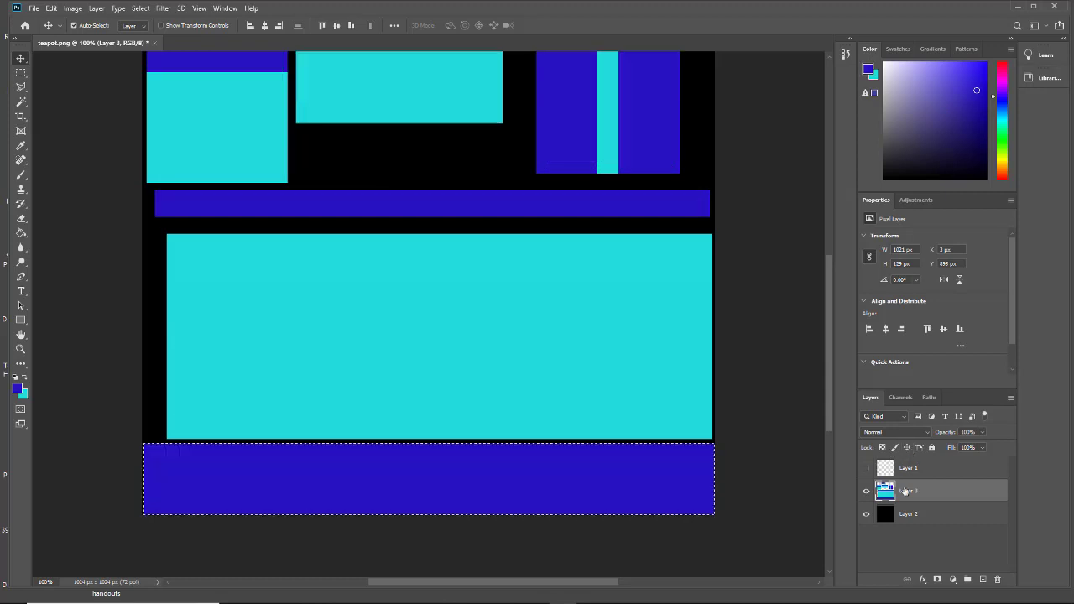
# Step: Save the painted texture on the computer as a PNG named teapot-painted in the renderassets folder, using the large file size option
pyautogui.click(33, 9)
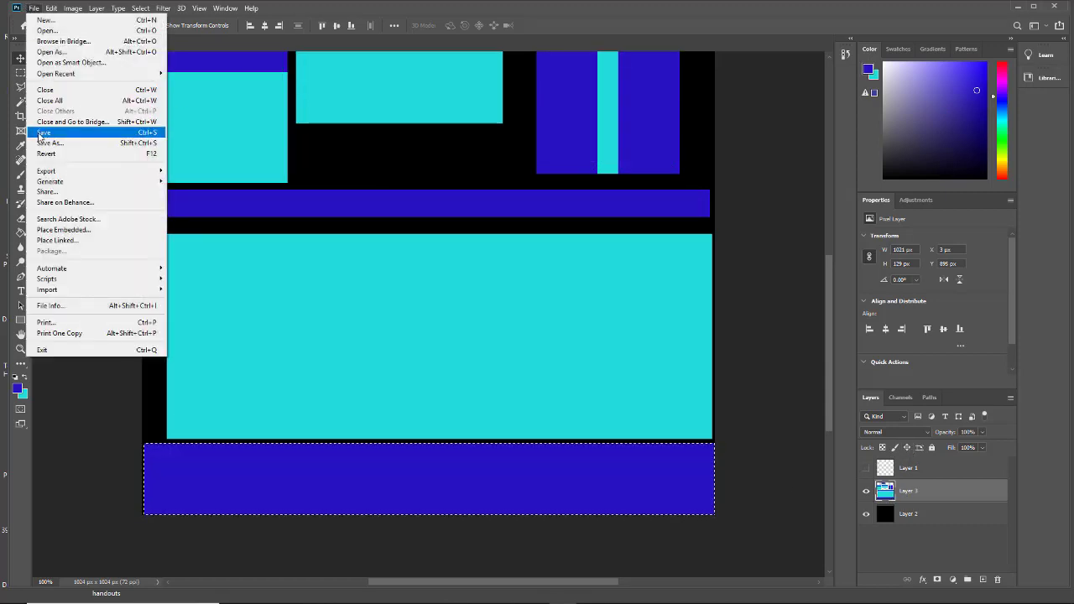
pyautogui.click(43, 132)
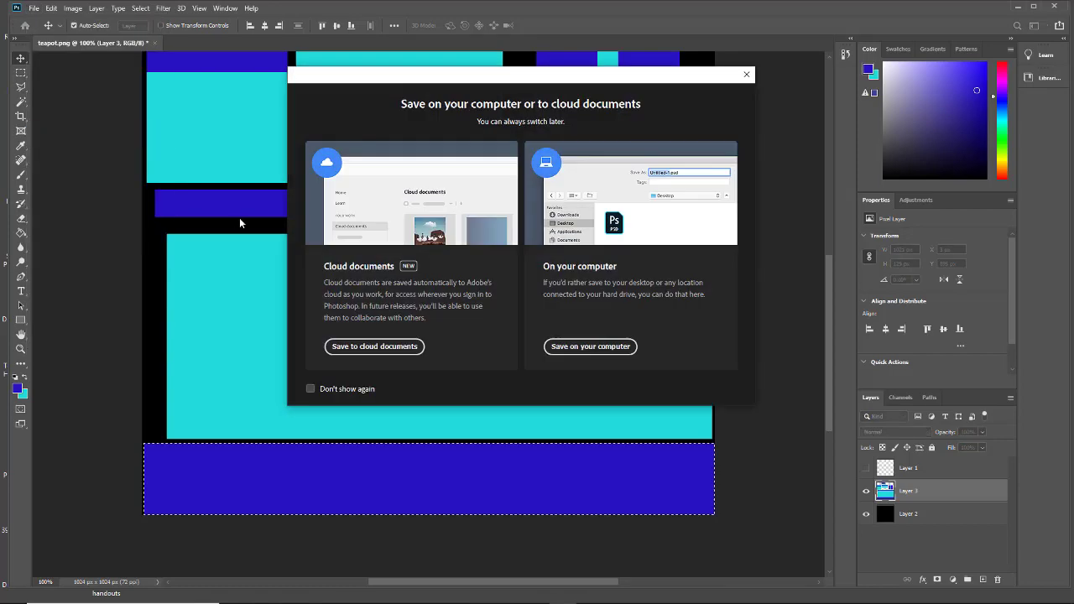
pyautogui.click(552, 344)
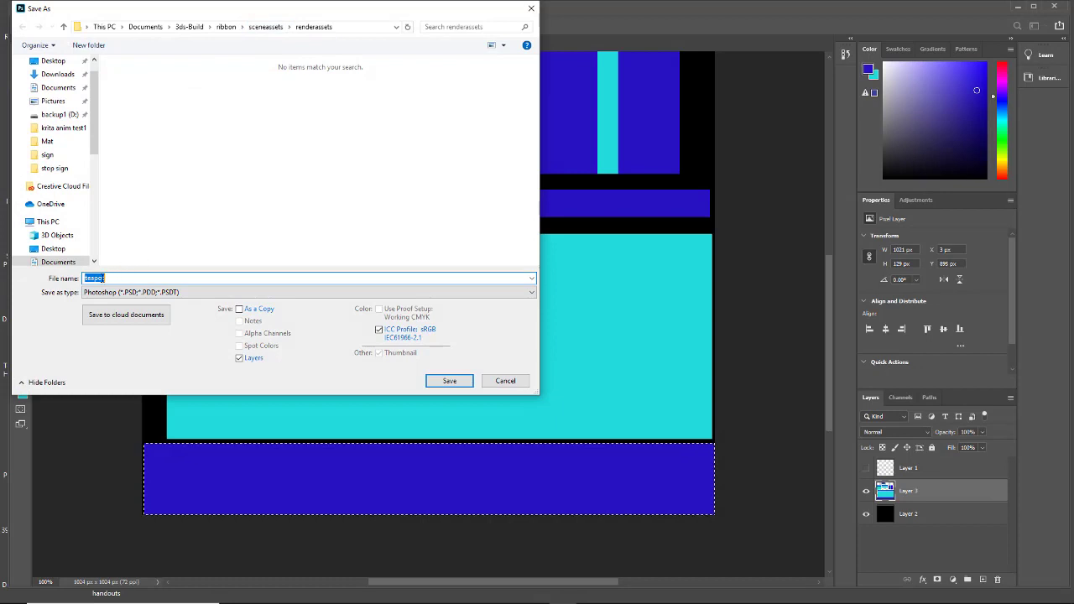
pyautogui.click(114, 278)
pyautogui.write('-painted')
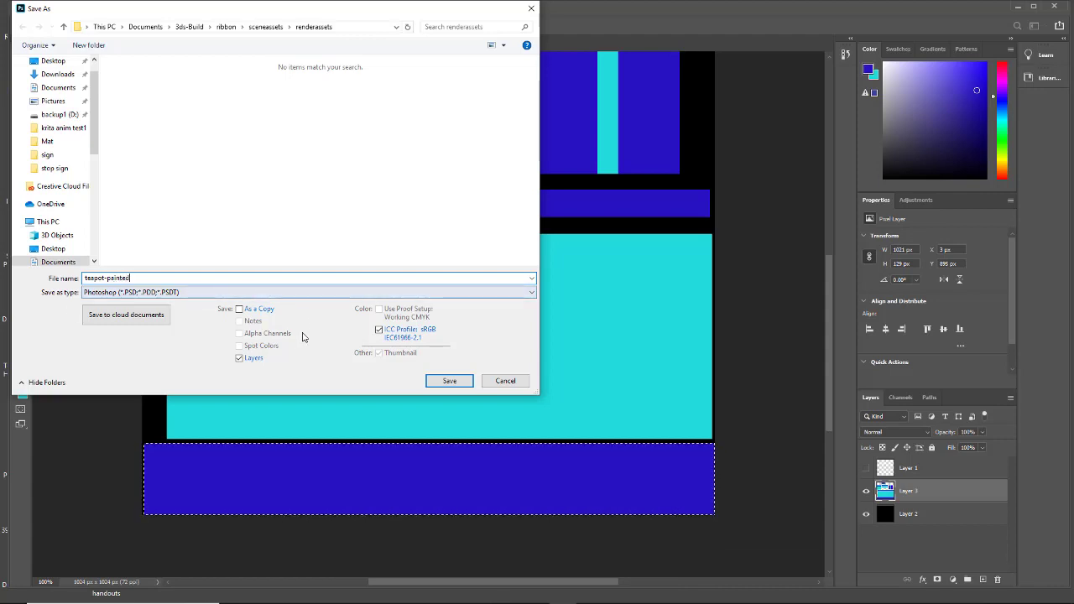
pyautogui.click(141, 292)
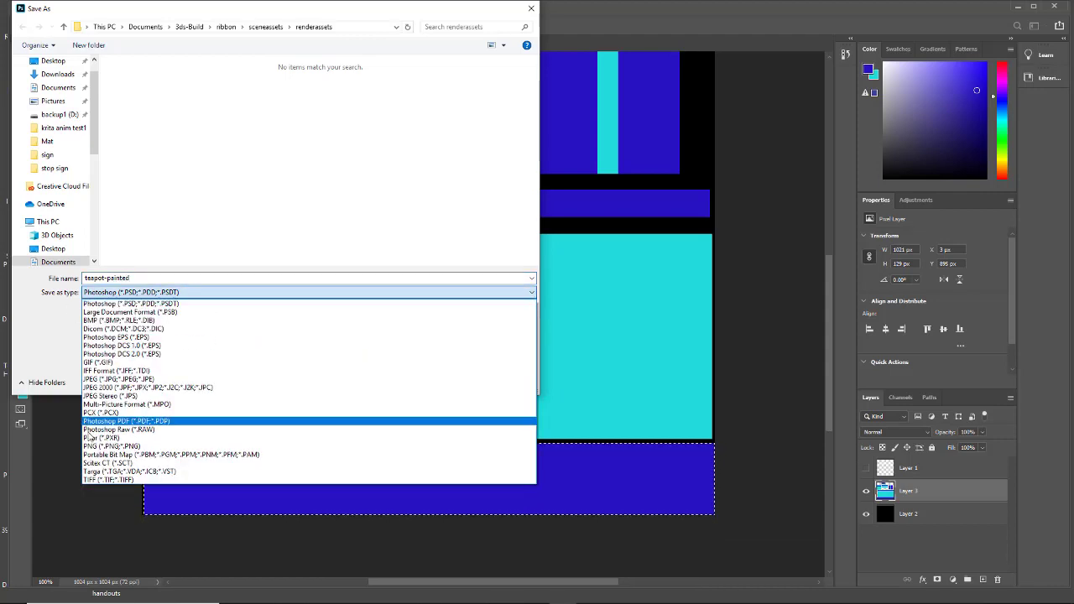
pyautogui.click(91, 448)
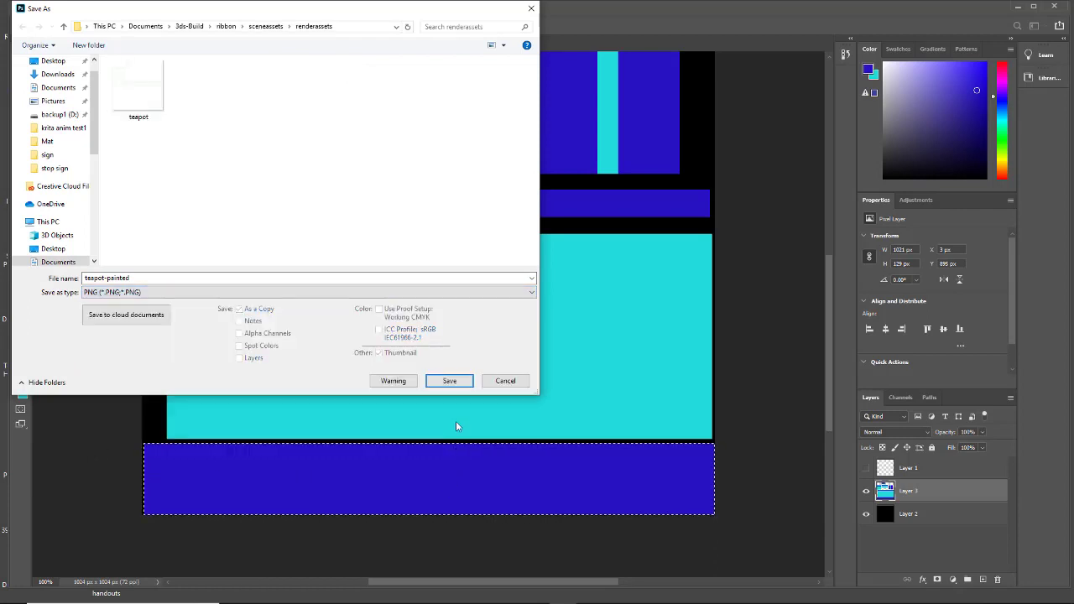
pyautogui.click(450, 381)
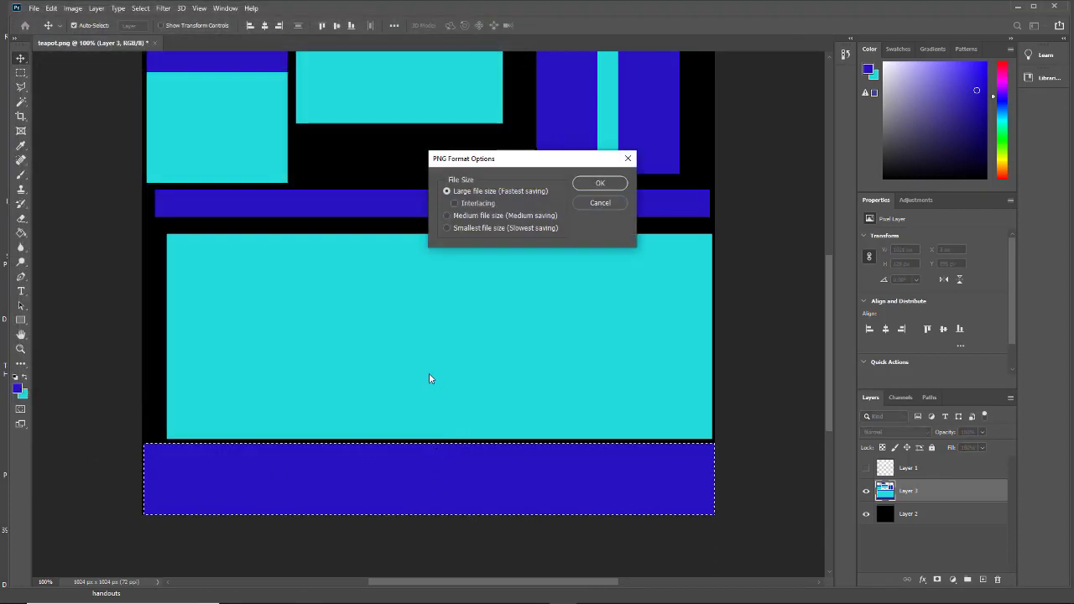
pyautogui.click(597, 183)
pyautogui.click(21, 72)
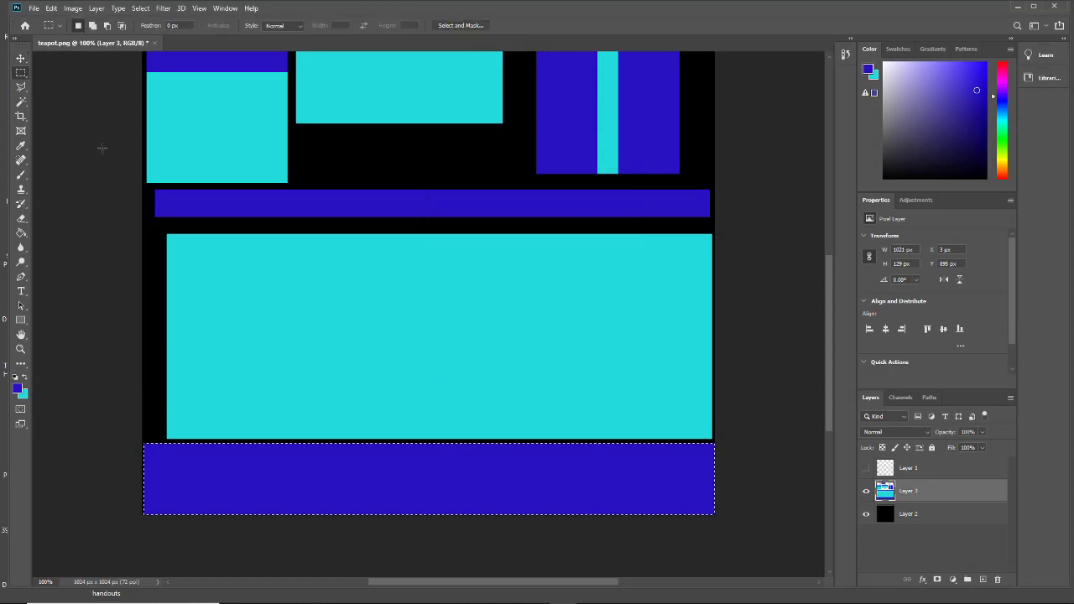
# Step: Deselect the filled area, activate the Move tool, and switch from Photoshop to 3ds Max
pyautogui.click(122, 198)
pyautogui.click(21, 58)
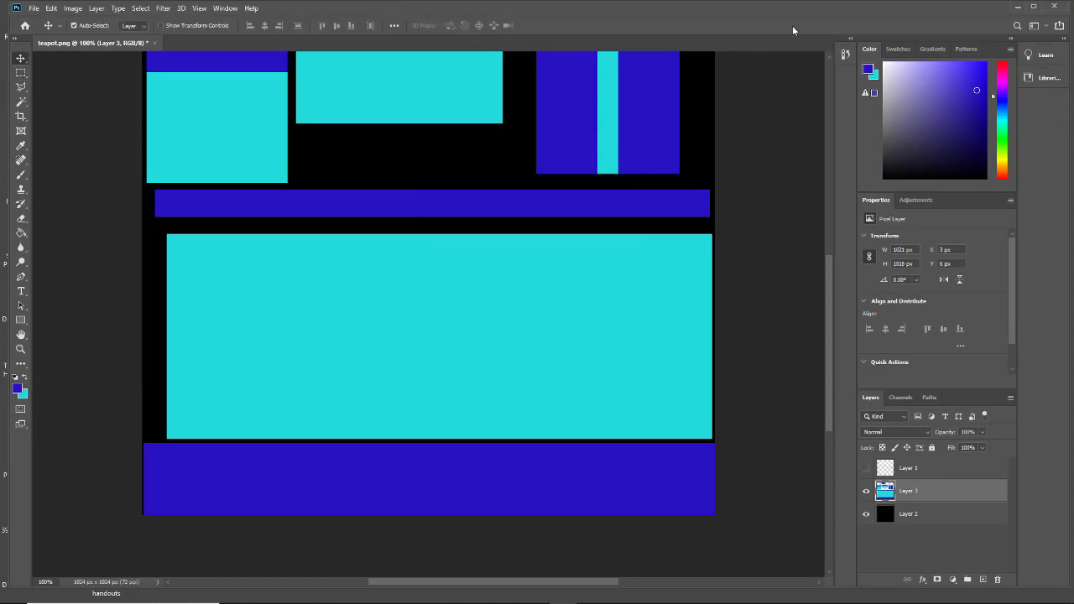
pyautogui.click(1016, 7)
pyautogui.moveTo(554, 597)
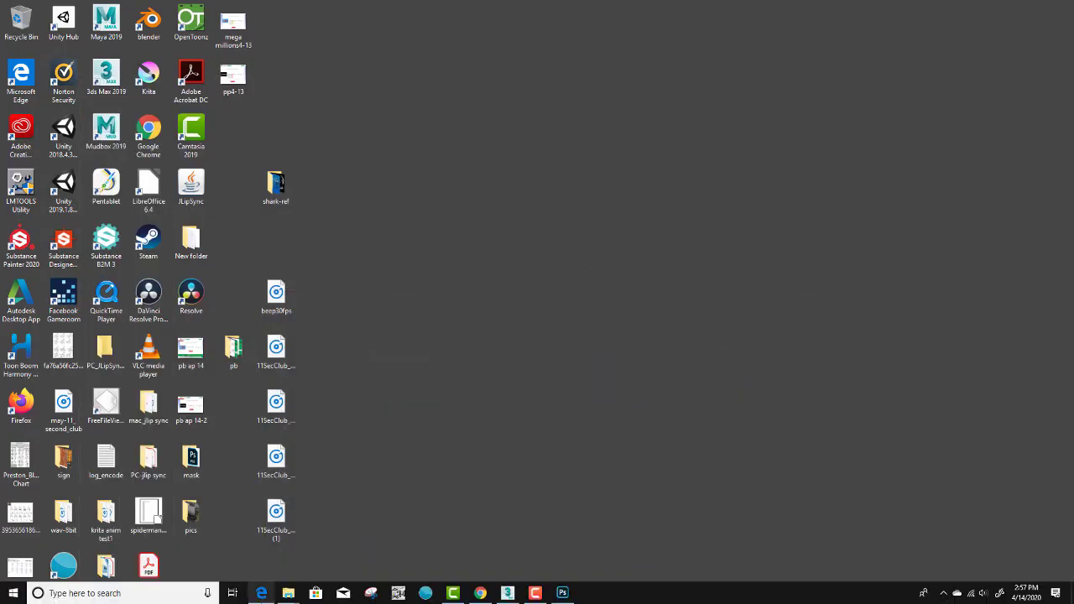
pyautogui.click(507, 593)
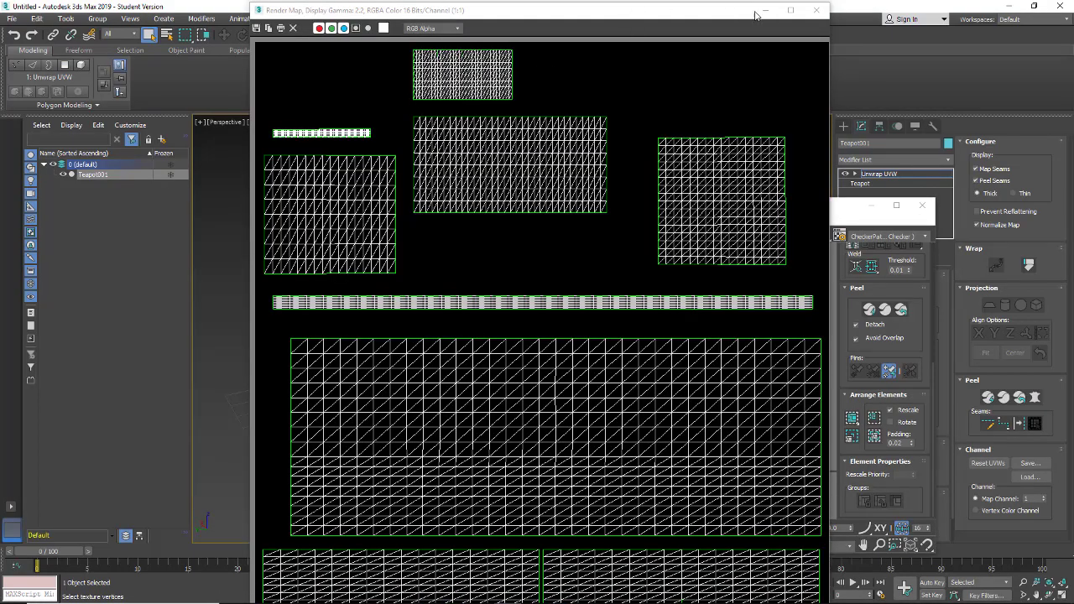
# Step: Close the rendered UV map, the Render UVs dialog and the UV editor to clear the view of the teapot
pyautogui.click(816, 11)
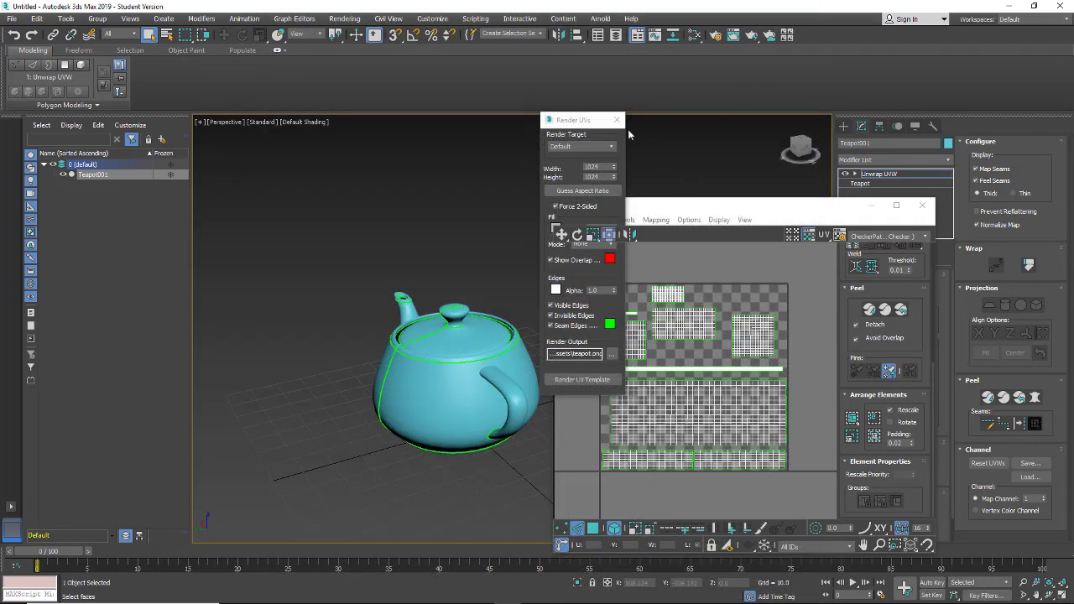
pyautogui.click(616, 120)
pyautogui.click(923, 204)
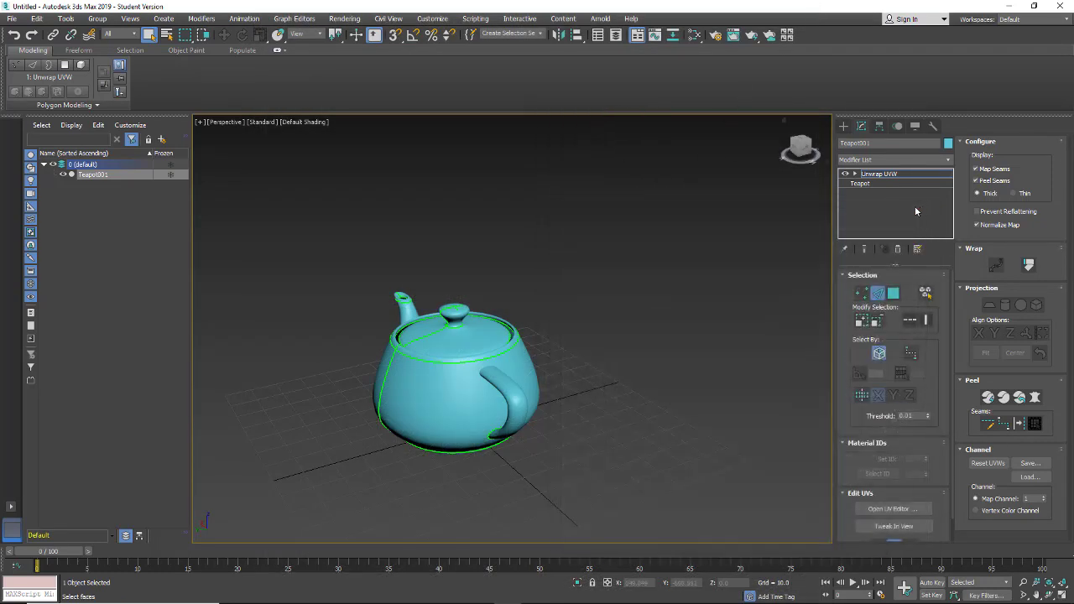
# Step: Create a Standard material in the Slate Material Editor, assign it to the teapot with shaded viewport display, and move the editor off the teapot
pyautogui.click(694, 36)
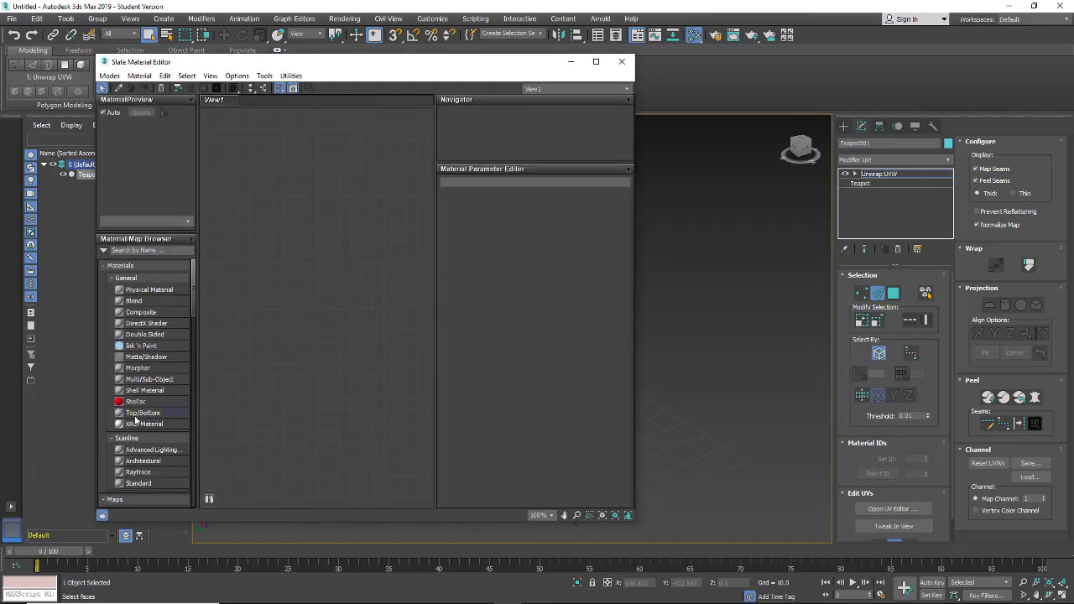
pyautogui.doubleClick(120, 487)
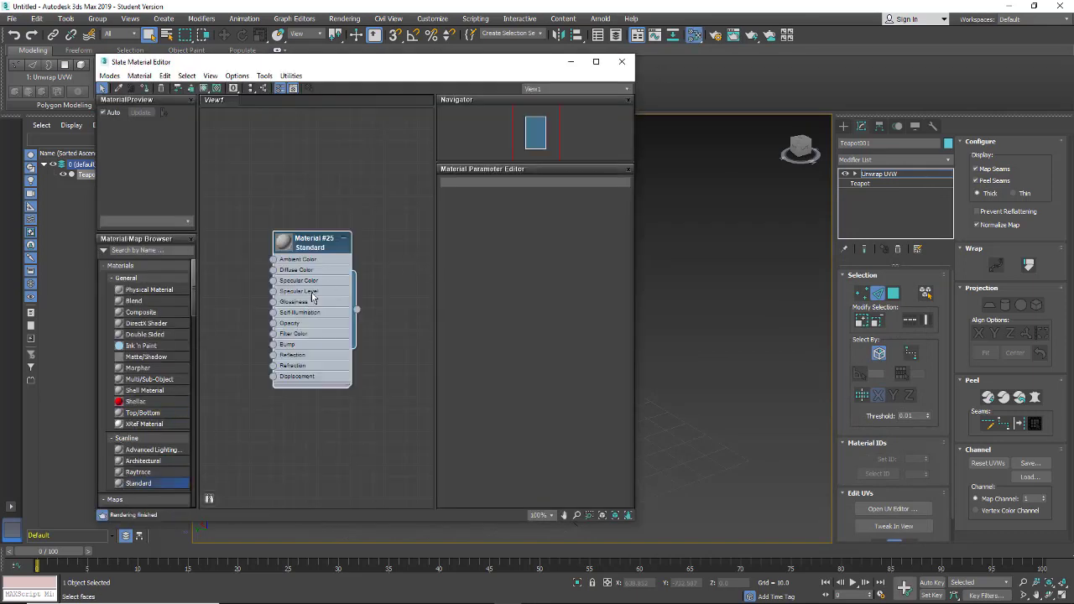
pyautogui.click(215, 90)
pyautogui.moveTo(295, 63); pyautogui.dragTo(762, 54)
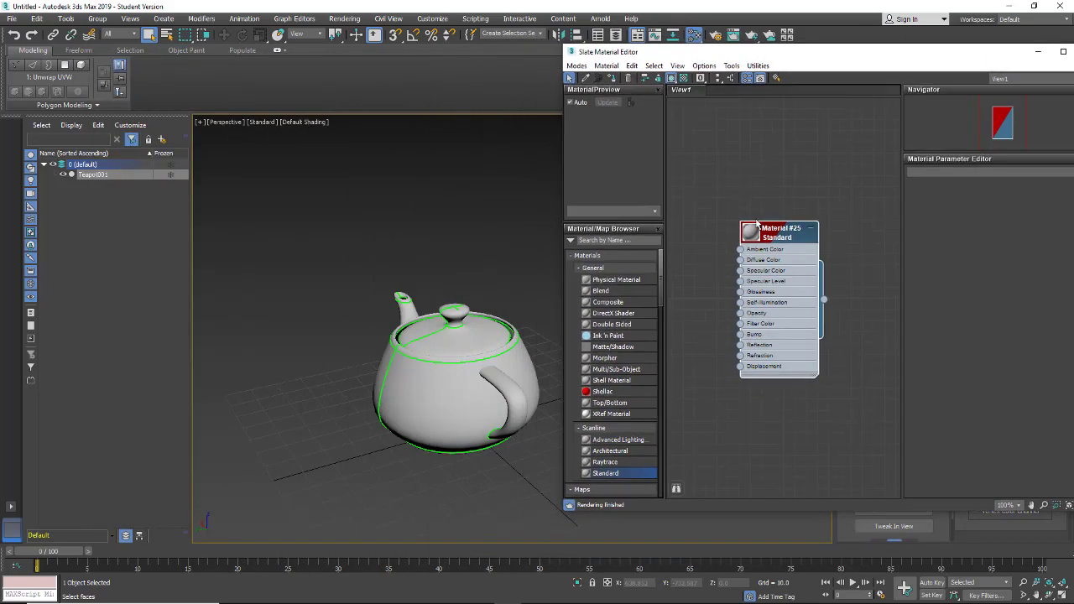
# Step: Connect a Bitmap map to the material's Diffuse Color, using the teapot-painted image from the renderassets folder
pyautogui.moveTo(739, 261); pyautogui.dragTo(715, 245)
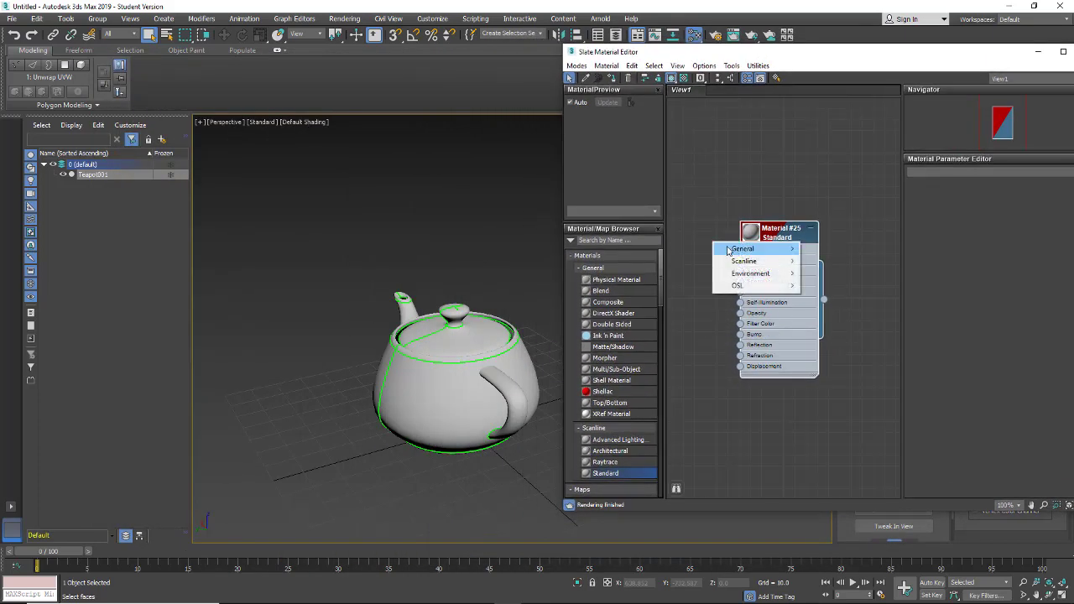
pyautogui.moveTo(744, 249)
pyautogui.click(800, 139)
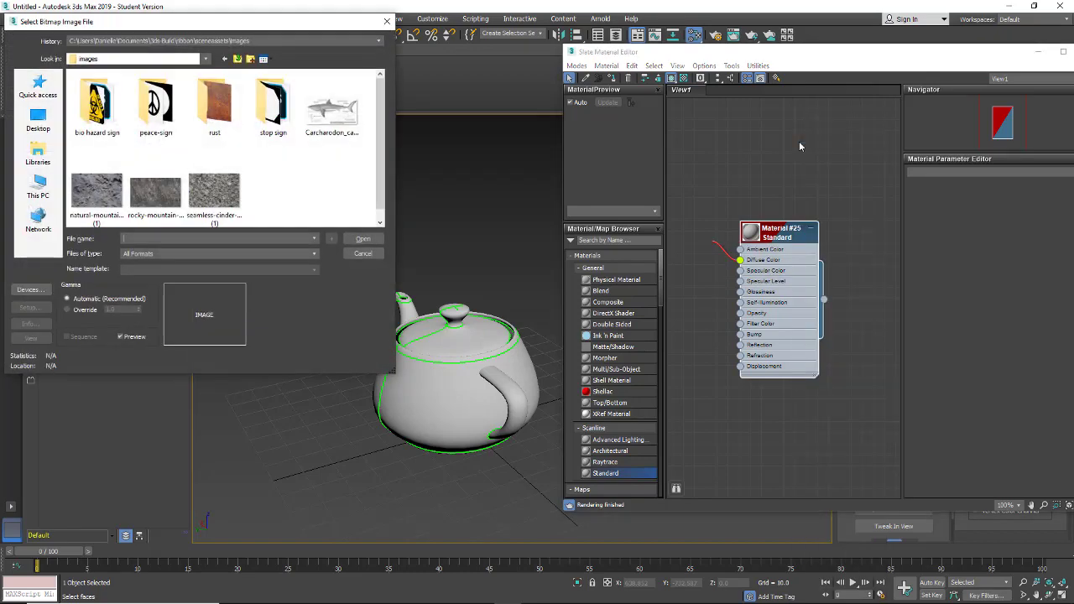
pyautogui.click(224, 59)
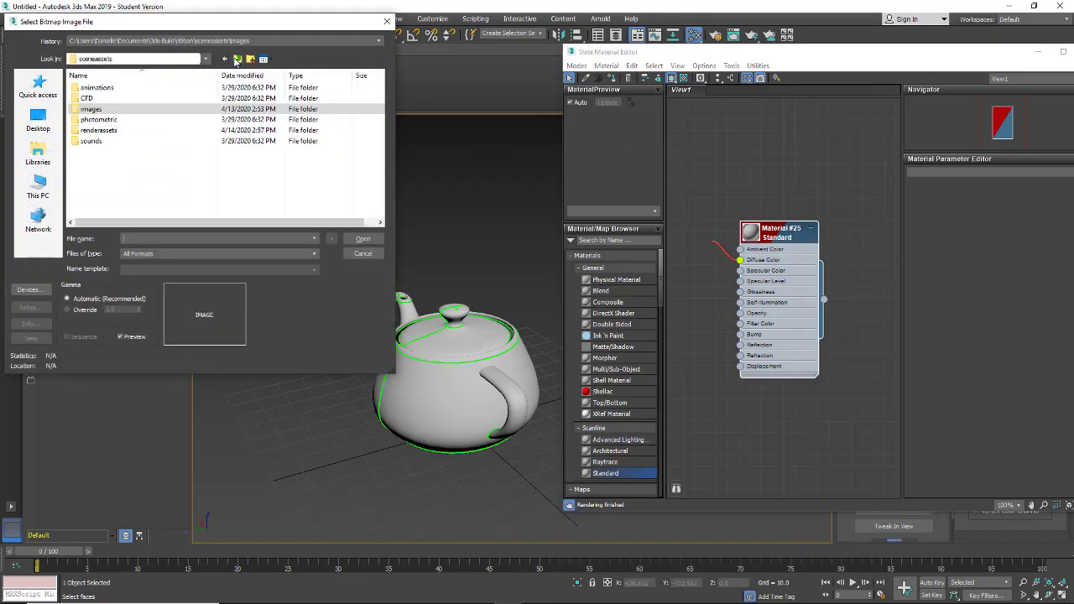
pyautogui.doubleClick(98, 130)
pyautogui.click(155, 101)
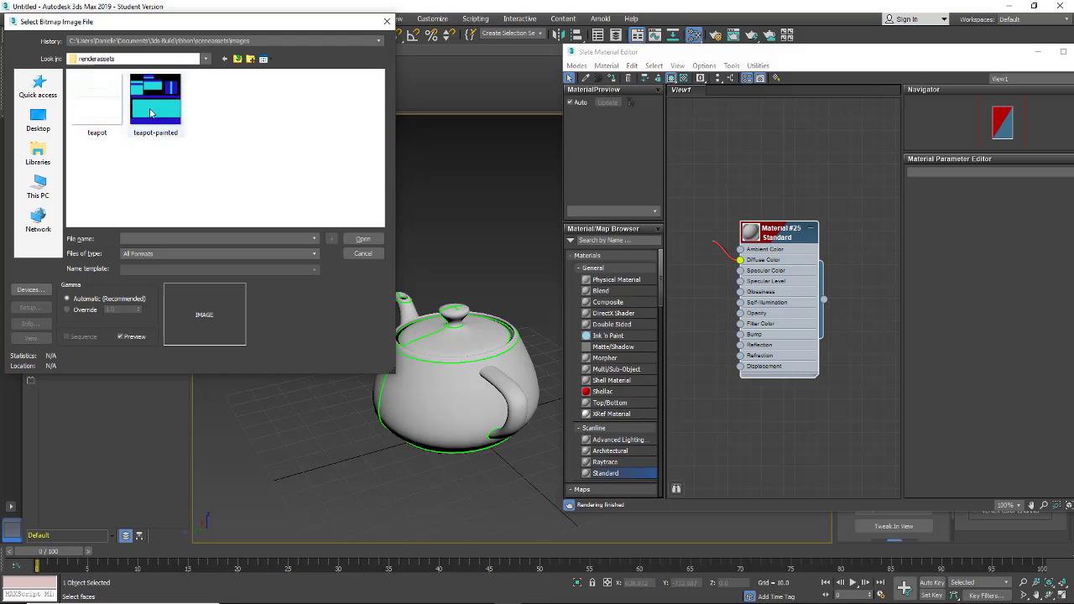
pyautogui.click(363, 238)
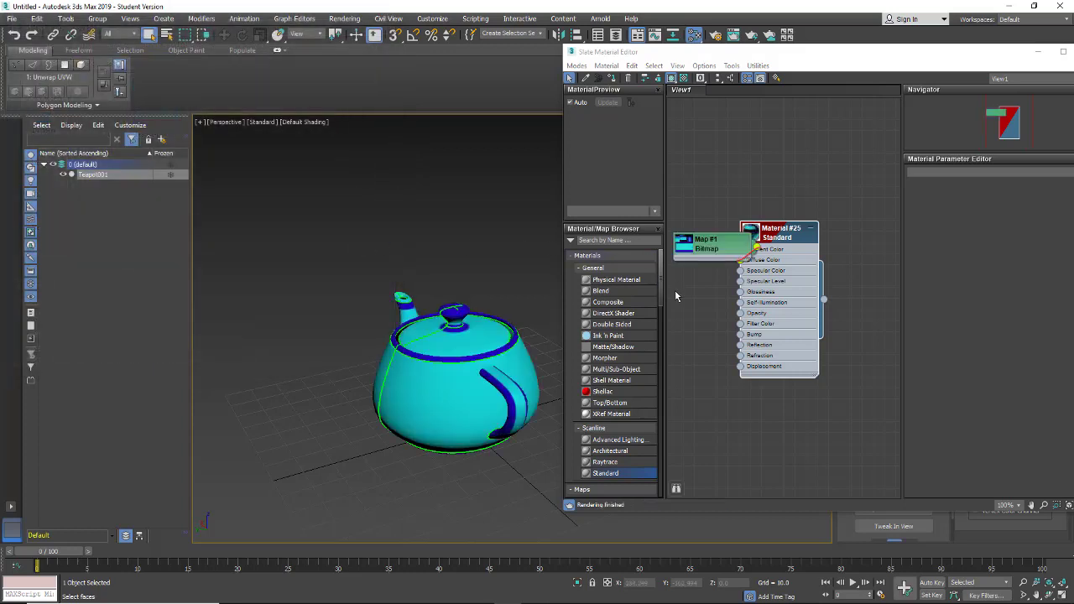